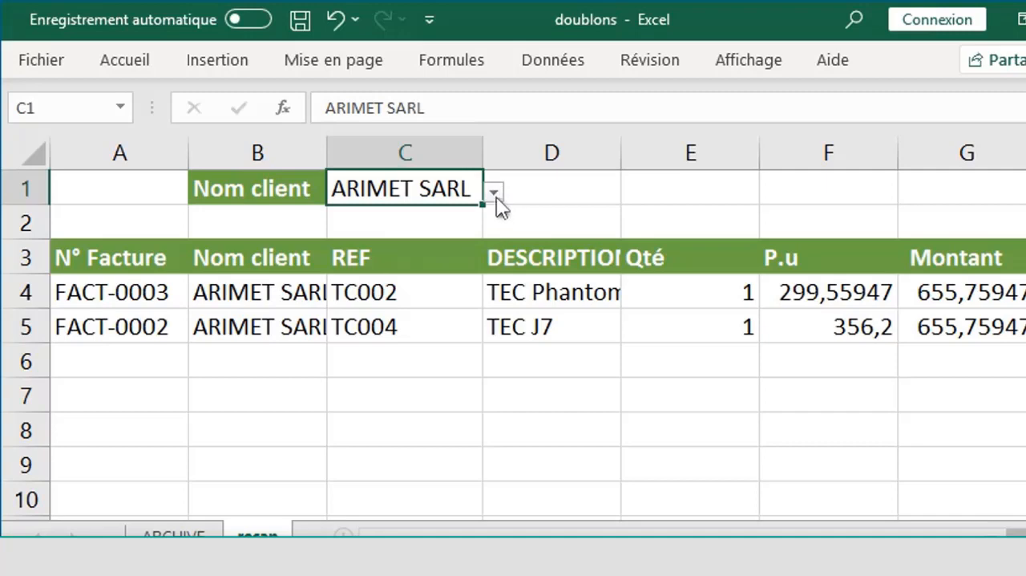
- Switch the client name in cell C1 to Buistéa, followed by PAPILUS
click(494, 193)
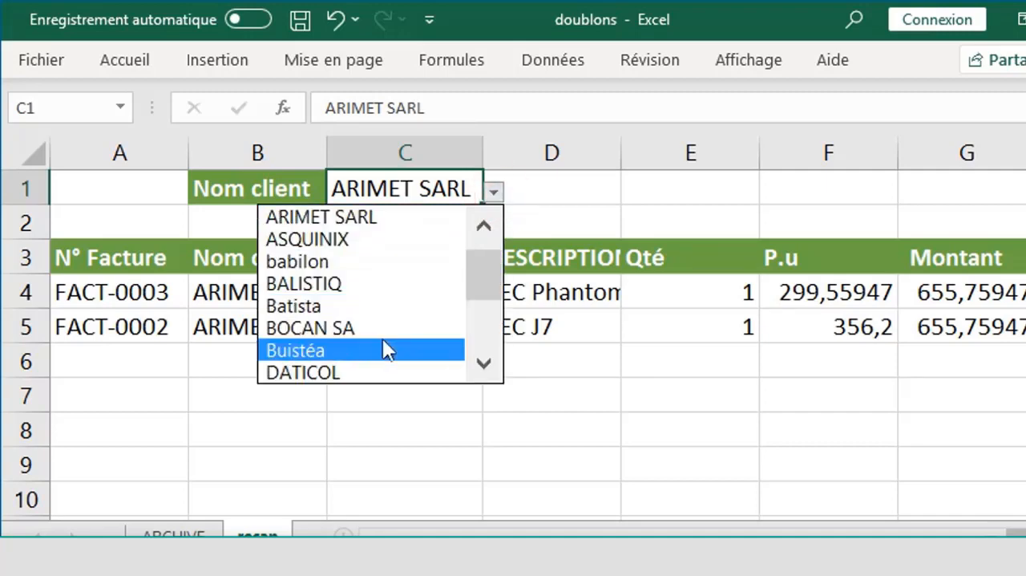
click(383, 350)
click(496, 193)
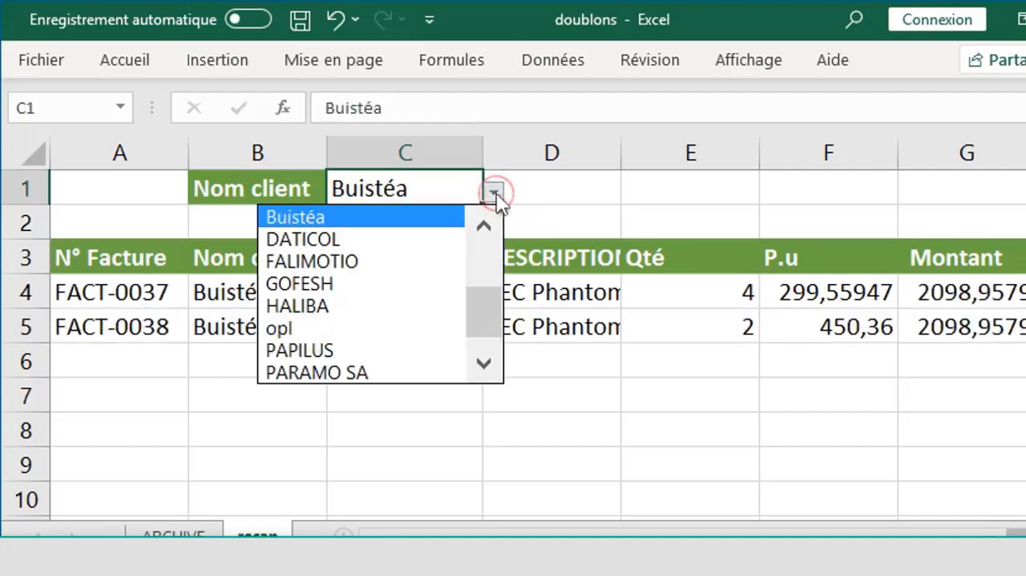
click(370, 353)
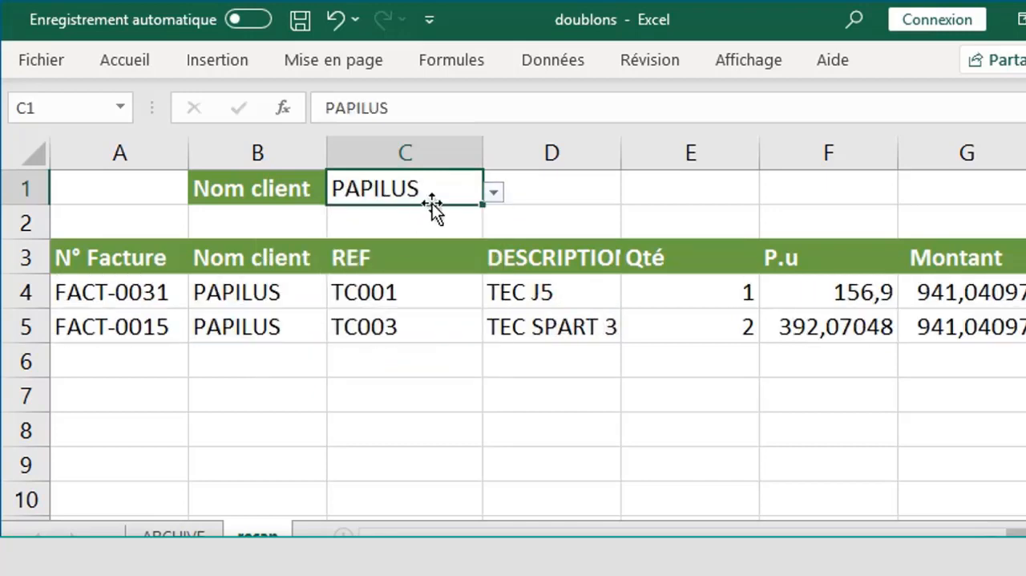
- Switch the client name in cell C1 to FALIMOTIO, followed by ARIMET SARL
click(494, 193)
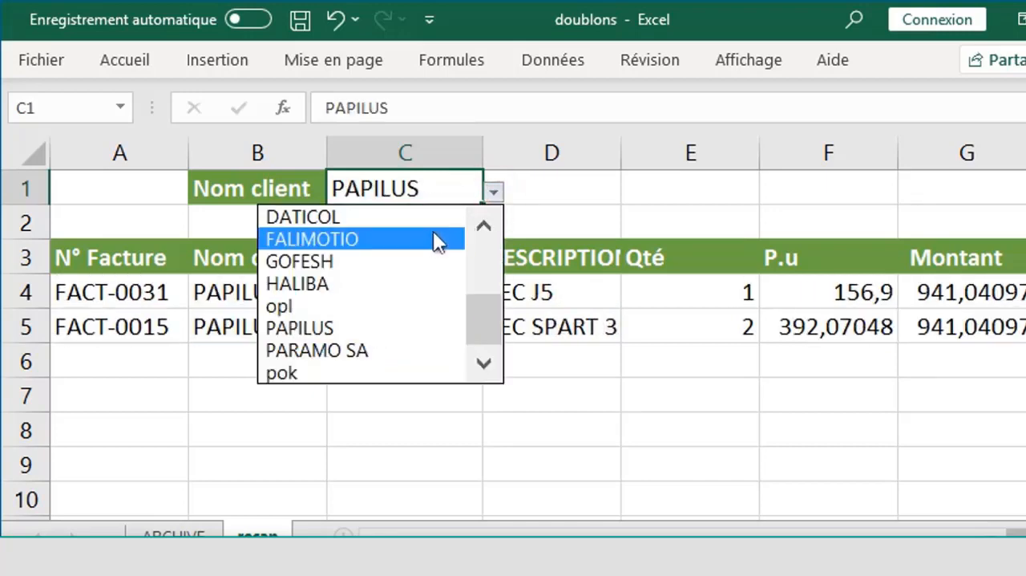
key(Escape)
click(493, 192)
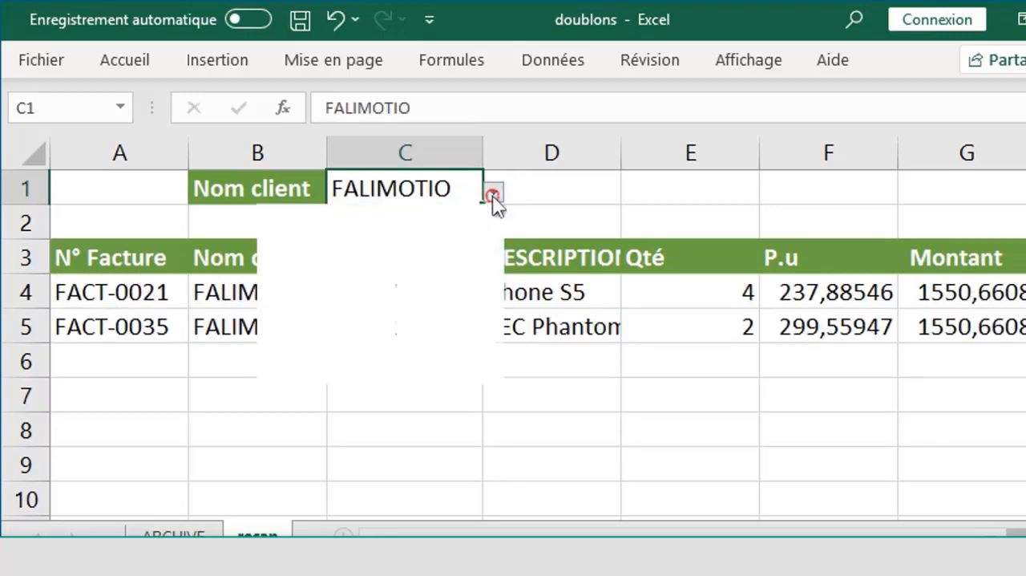
click(488, 258)
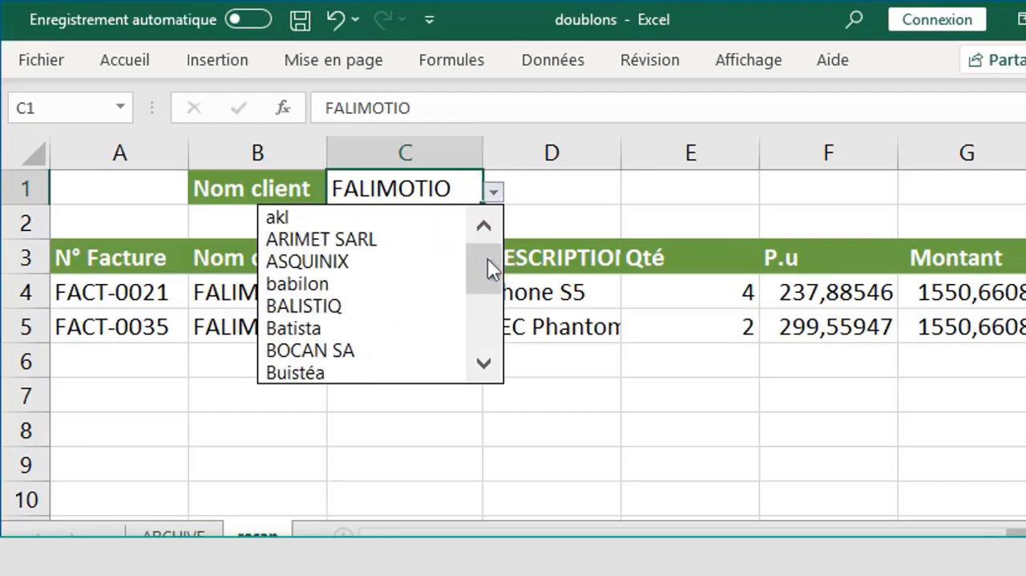
click(376, 241)
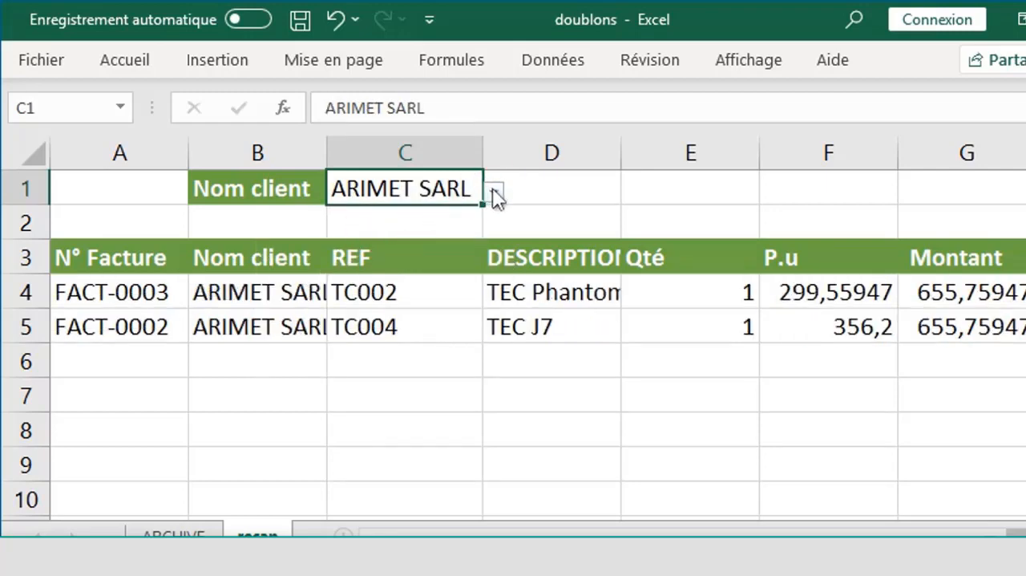
- Set the client name in cell C1 to babilon and review the invoice rows listed for this client
click(494, 193)
click(407, 265)
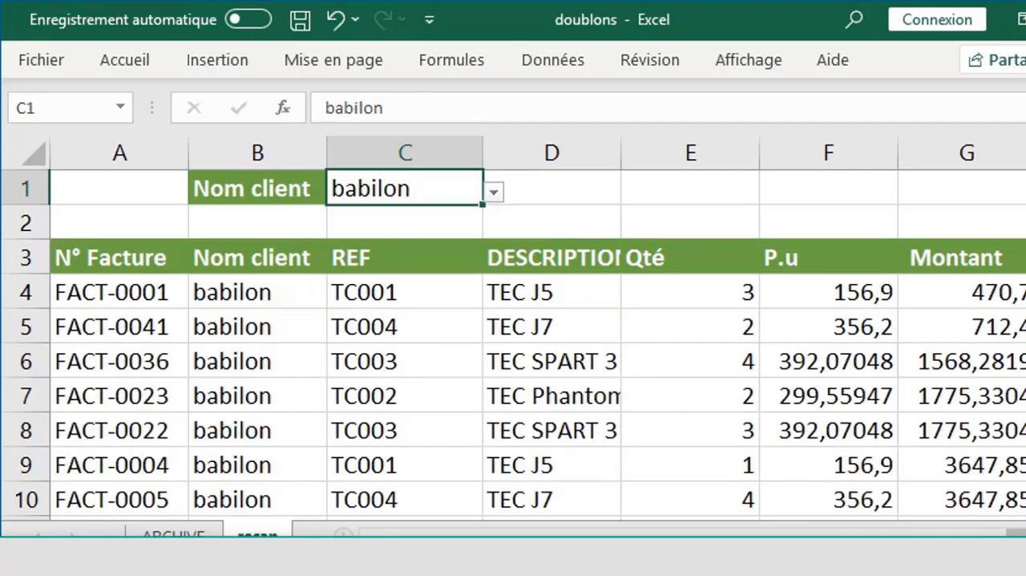
scroll(513, 345, down, 2)
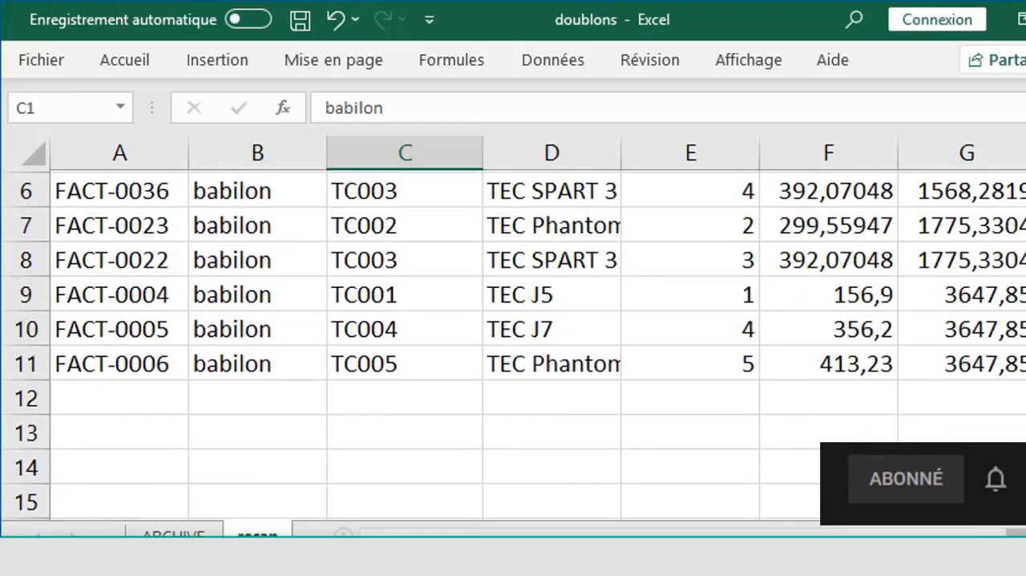
scroll(513, 345, up, 2)
scroll(513, 345, down, 1)
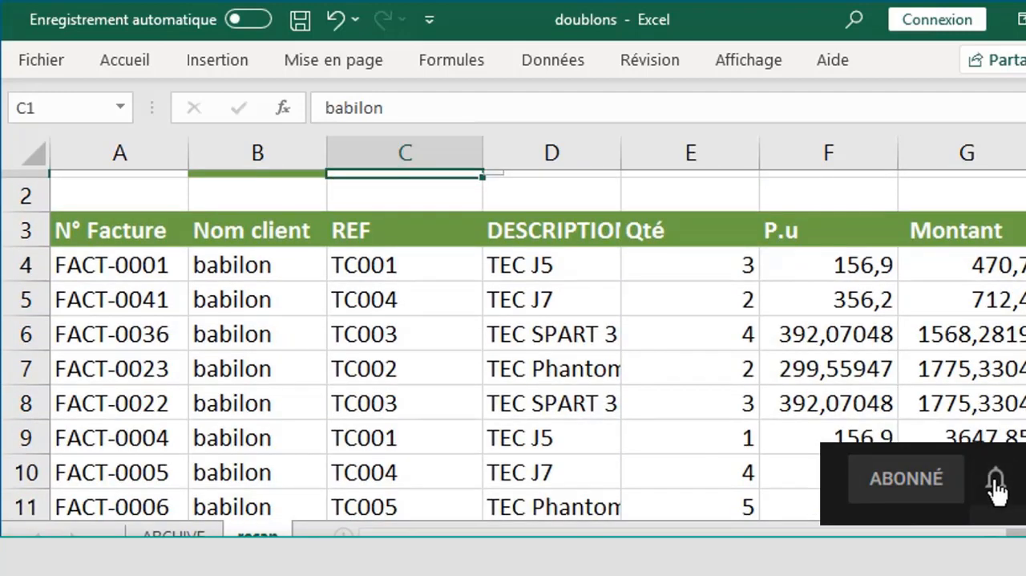
scroll(514, 345, down, 3)
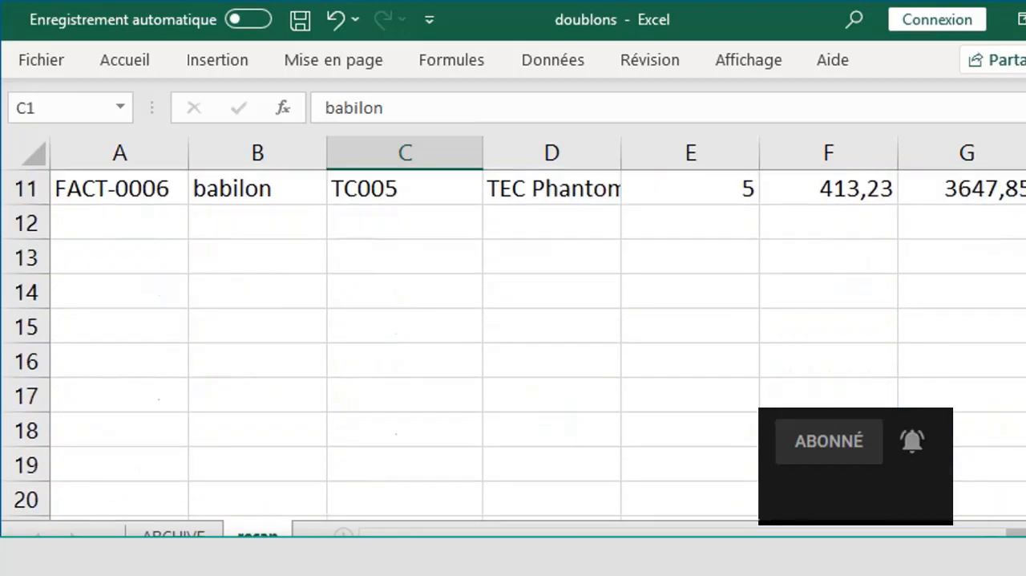
scroll(513, 345, up, 3)
scroll(514, 345, up, 1)
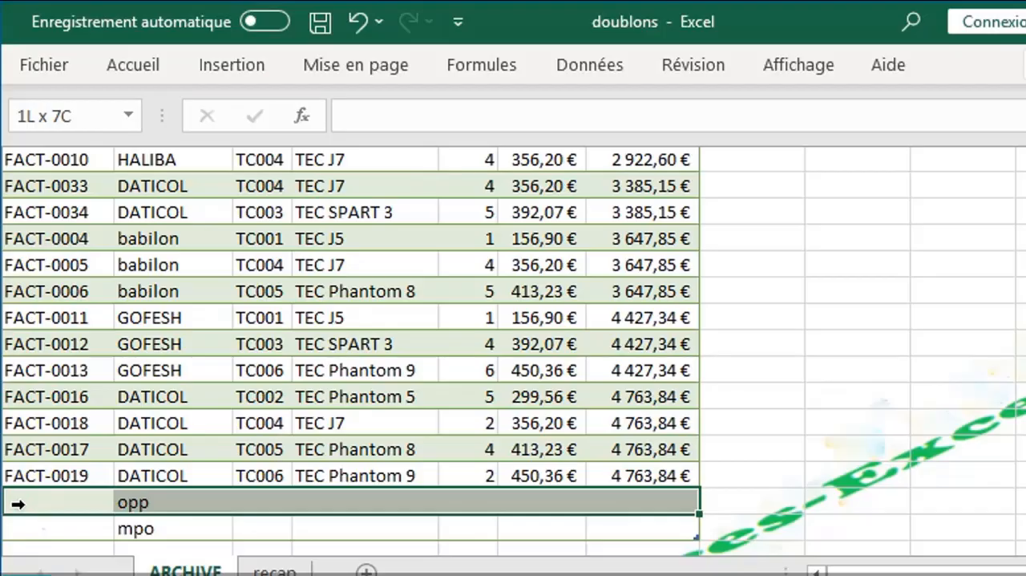
- Delete the last two table rows, containing opp and mpo, from the ARCHIVE sheet
drag(12, 499, 16, 535)
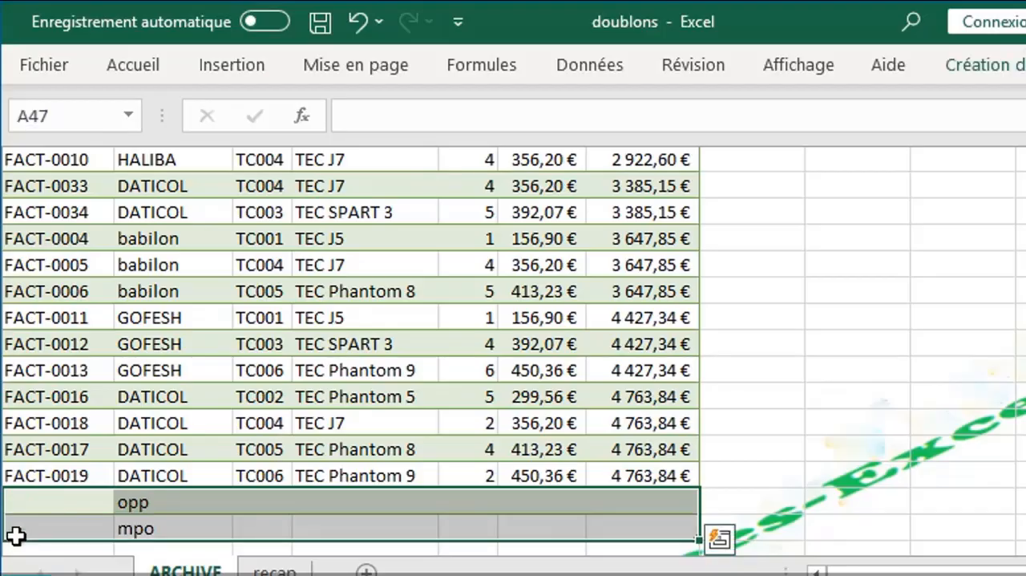
right_click(32, 524)
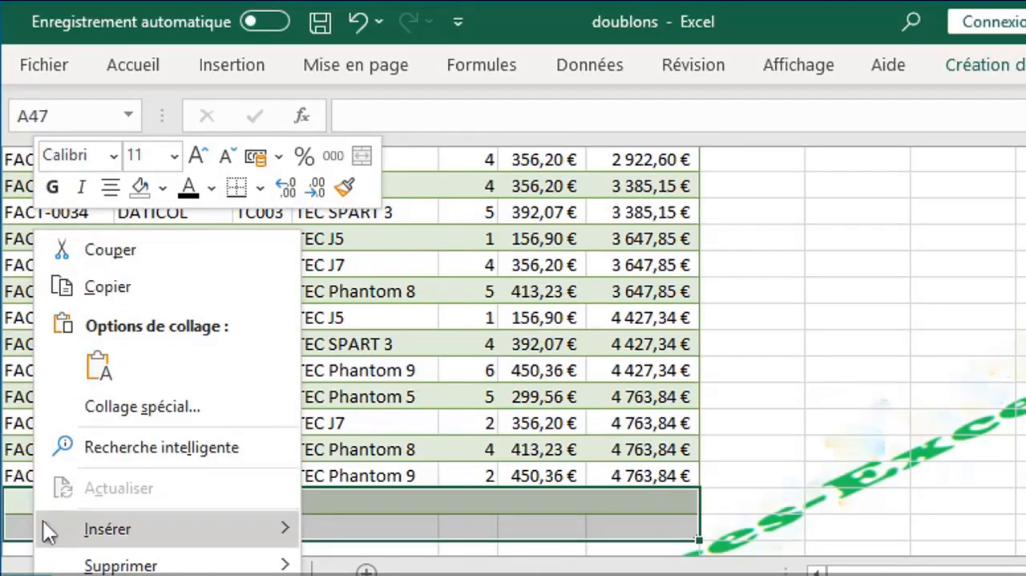
mouse_move(133, 565)
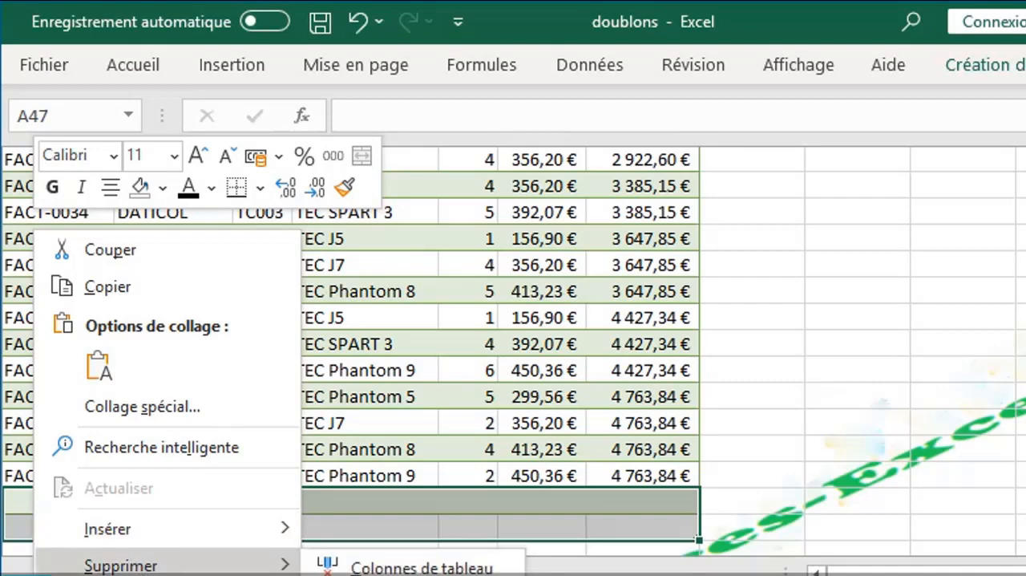
click(422, 575)
click(797, 525)
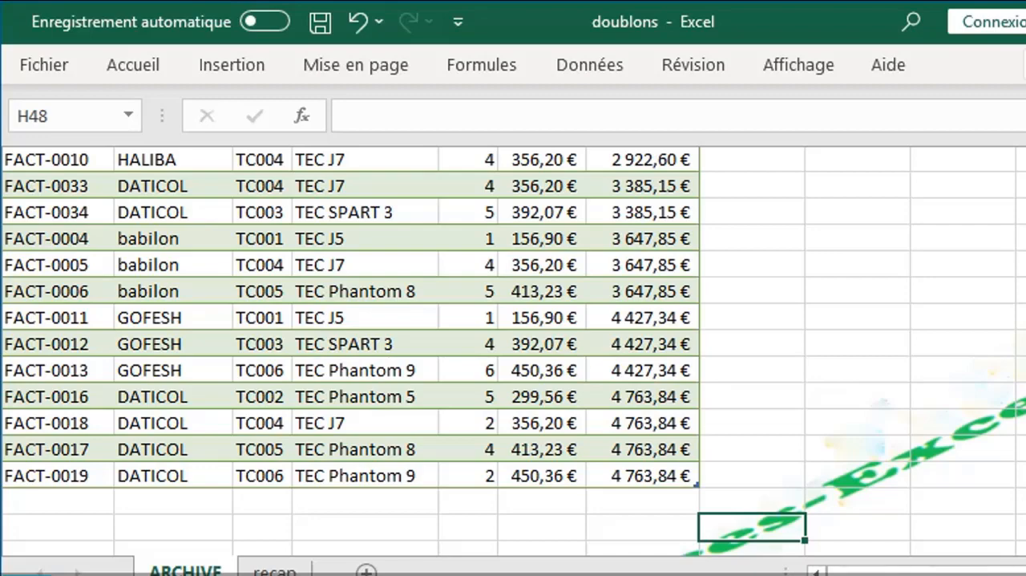
- Examine the invoice table on the ARCHIVE sheet for client names repeated in the Nom client column
scroll(513, 352, up, 6)
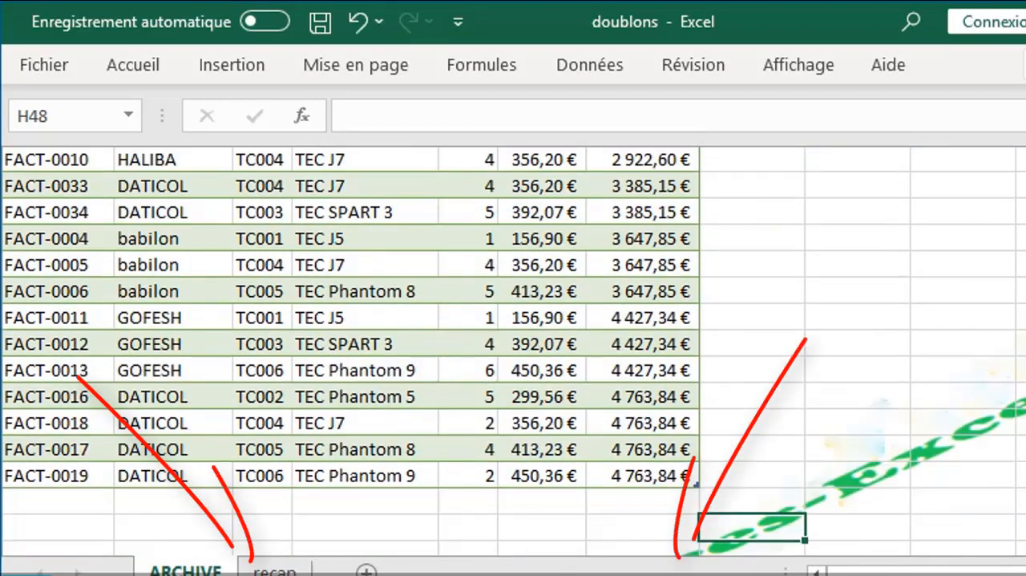
scroll(513, 353, up, 10)
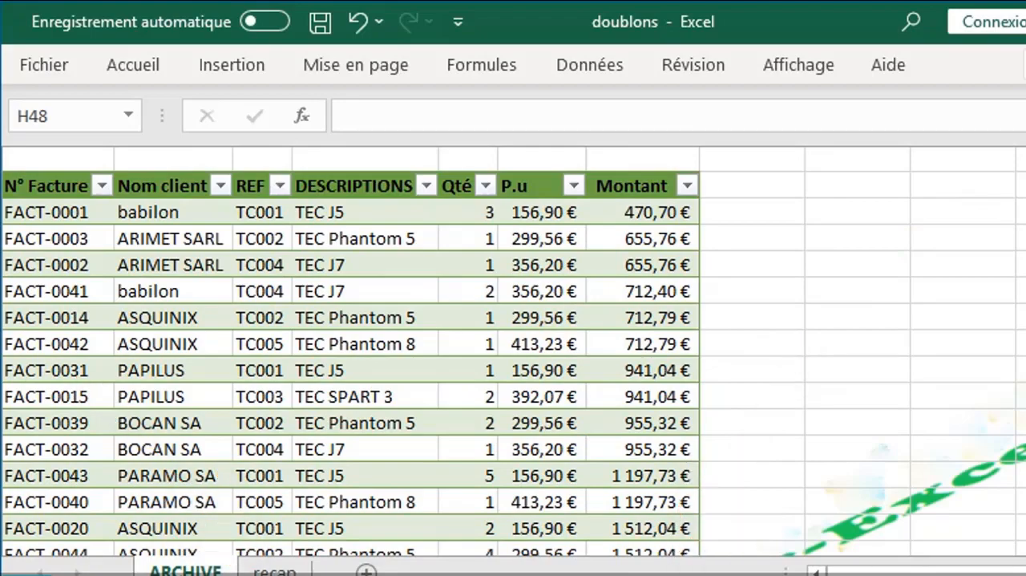
scroll(513, 353, down, 5)
scroll(514, 353, down, 5)
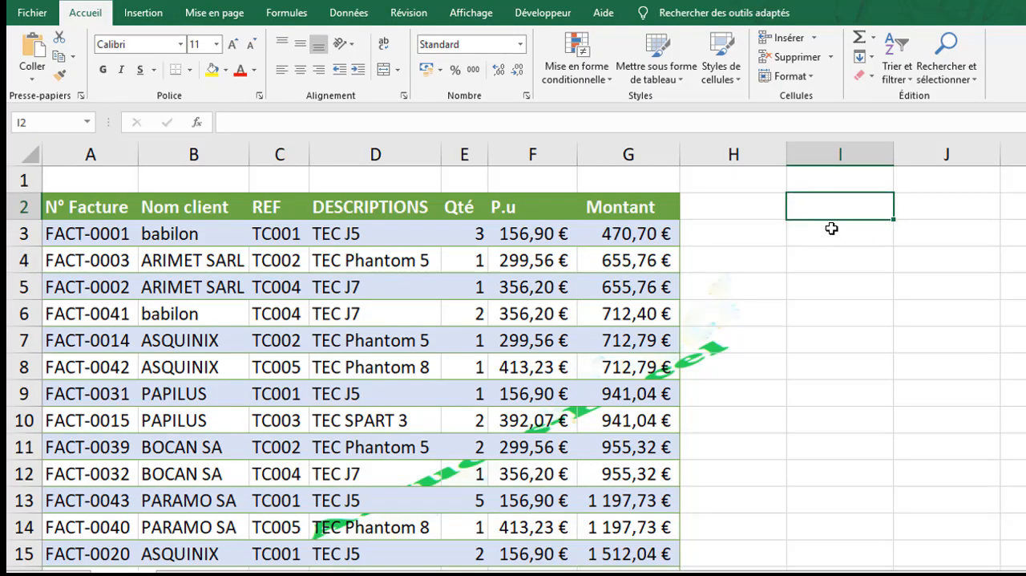
click(832, 231)
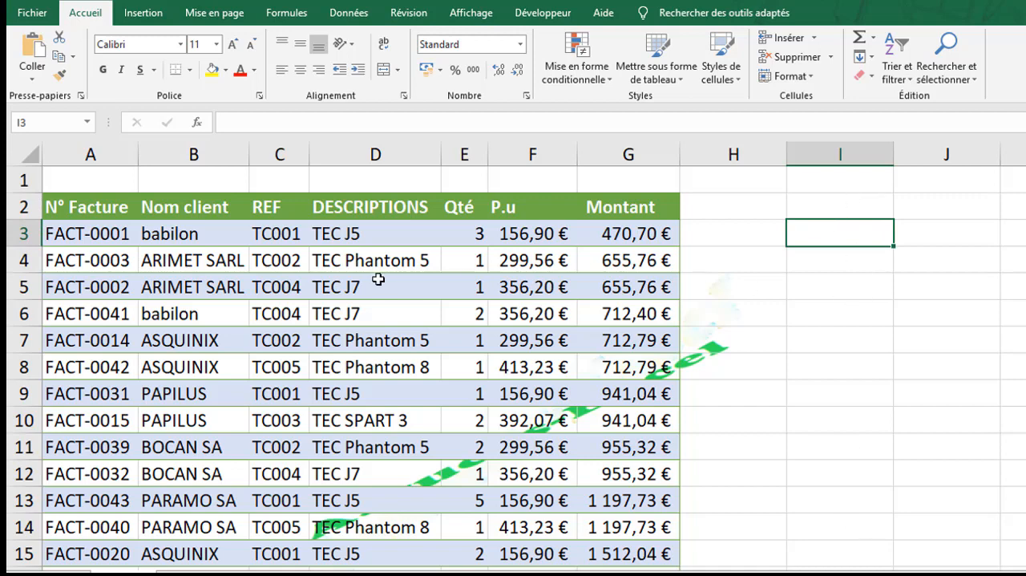
click(175, 249)
mouse_move(175, 249)
mouse_down()
mouse_move(179, 419)
mouse_move(186, 248)
mouse_up()
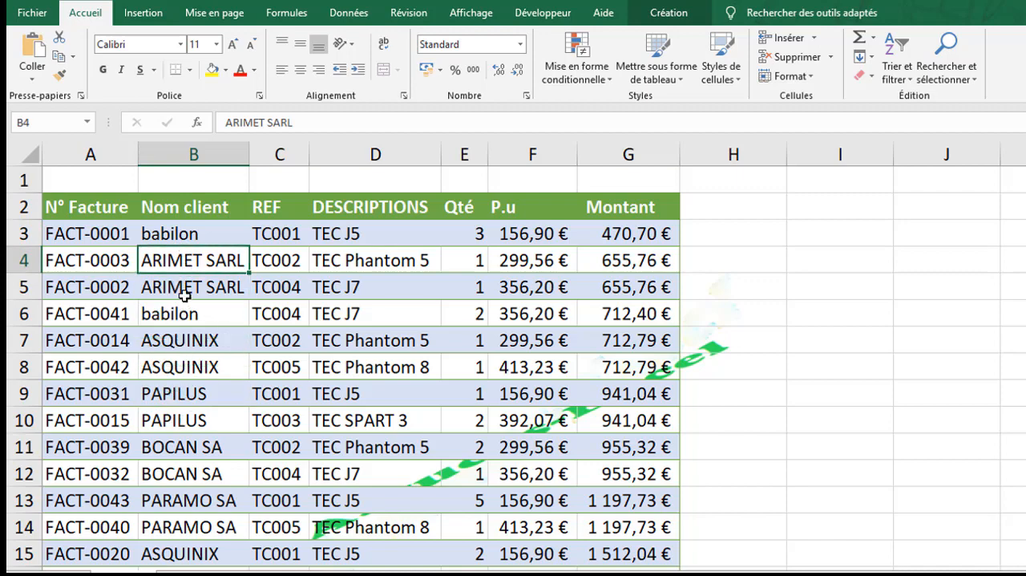
scroll(908, 298, down, 4)
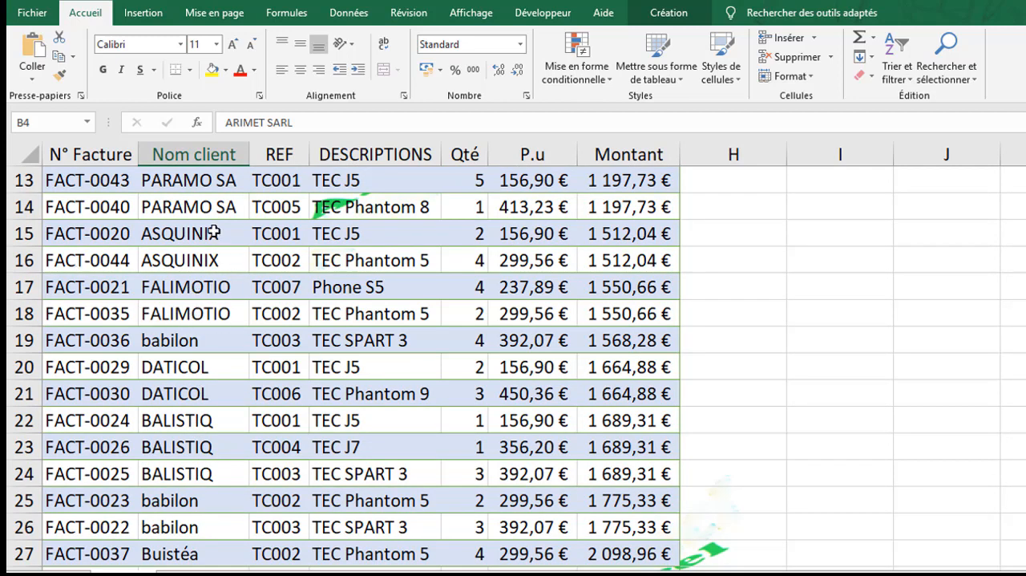
scroll(513, 368, up, 4)
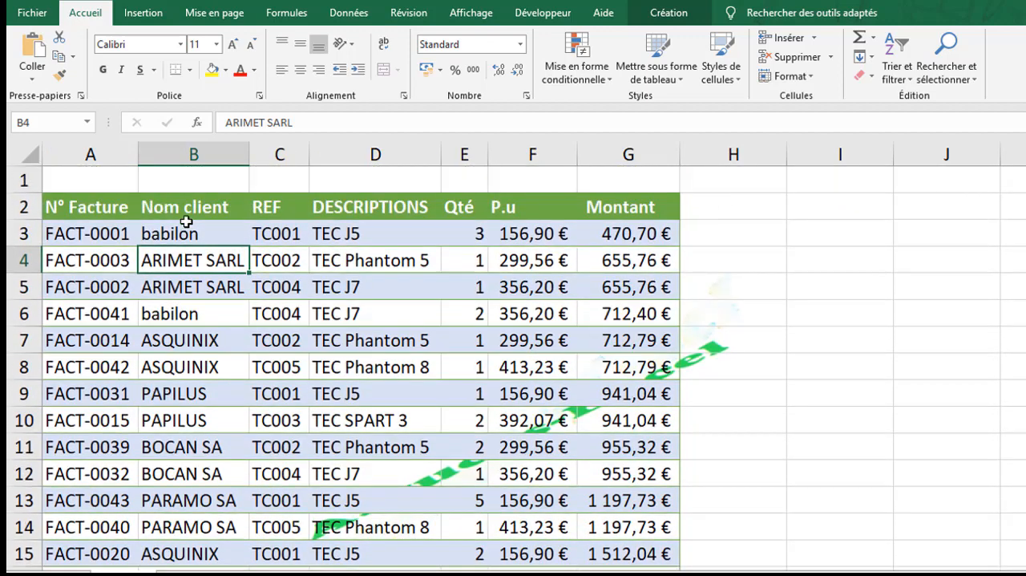
click(840, 206)
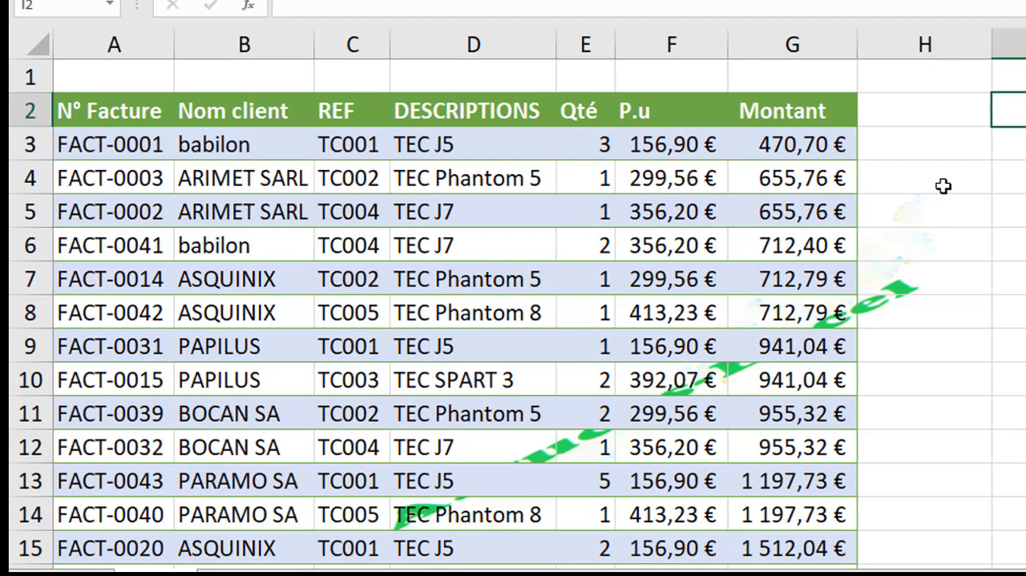
click(949, 212)
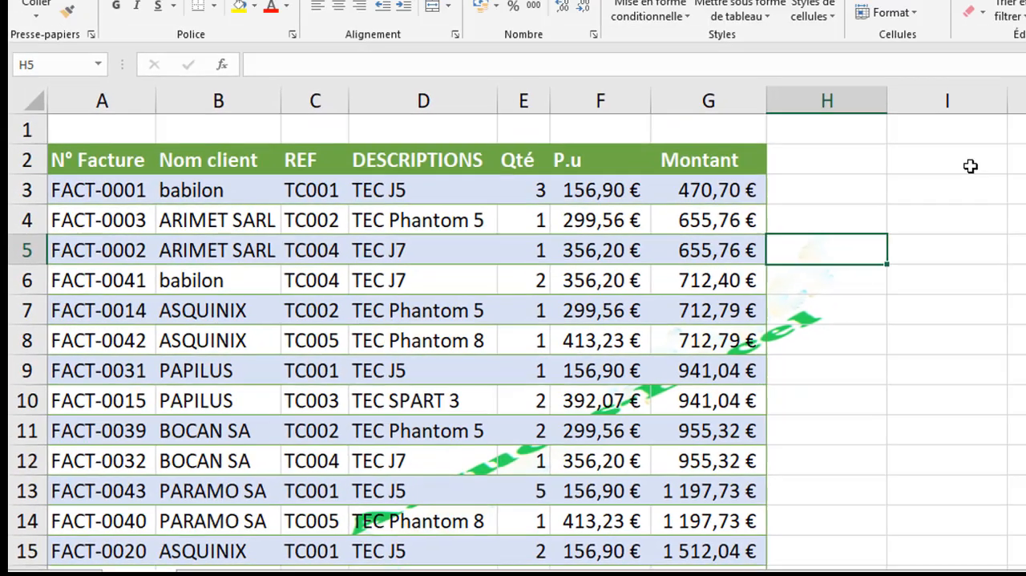
click(1010, 113)
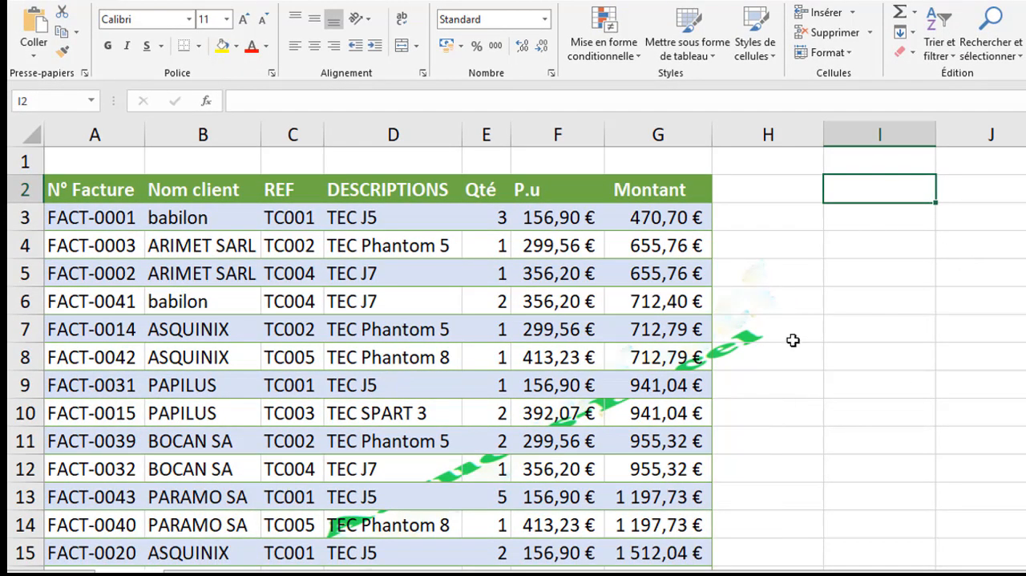
click(864, 261)
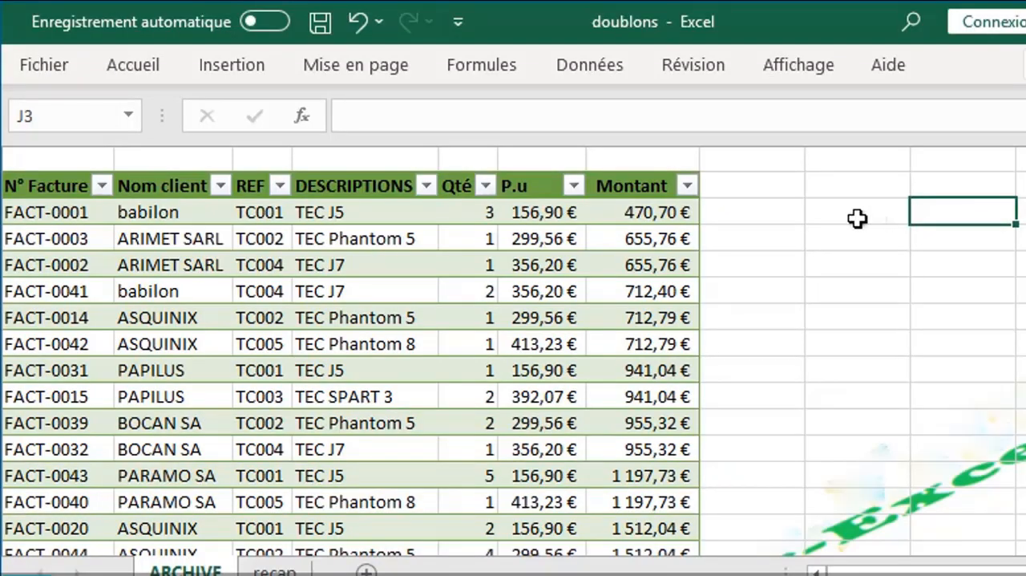
click(857, 218)
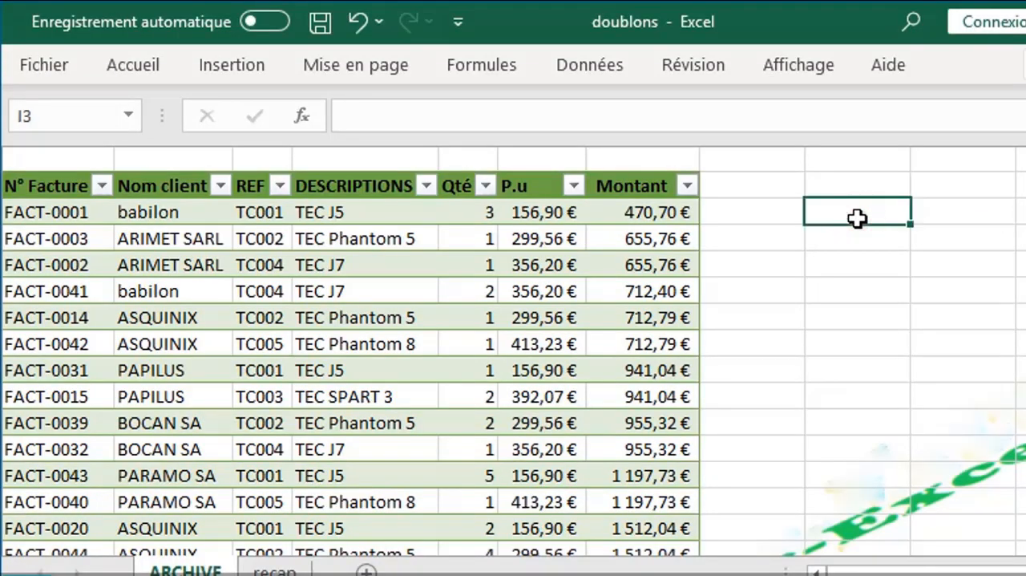
click(211, 343)
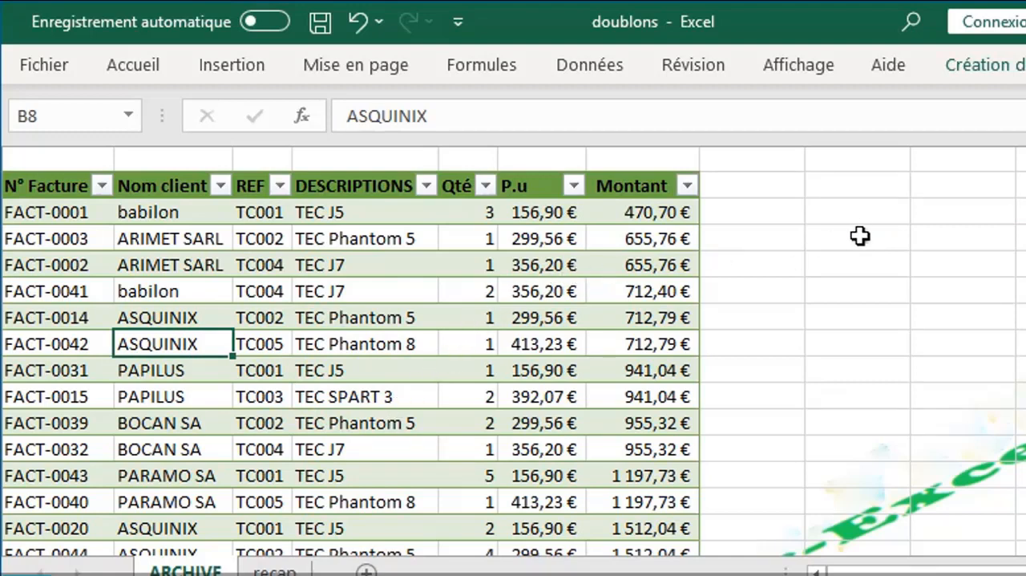
- Enter =UNIQUE(Tableau1[Nom client]) in cell I3 of the ARCHIVE sheet to extract the client names without duplicates
click(880, 210)
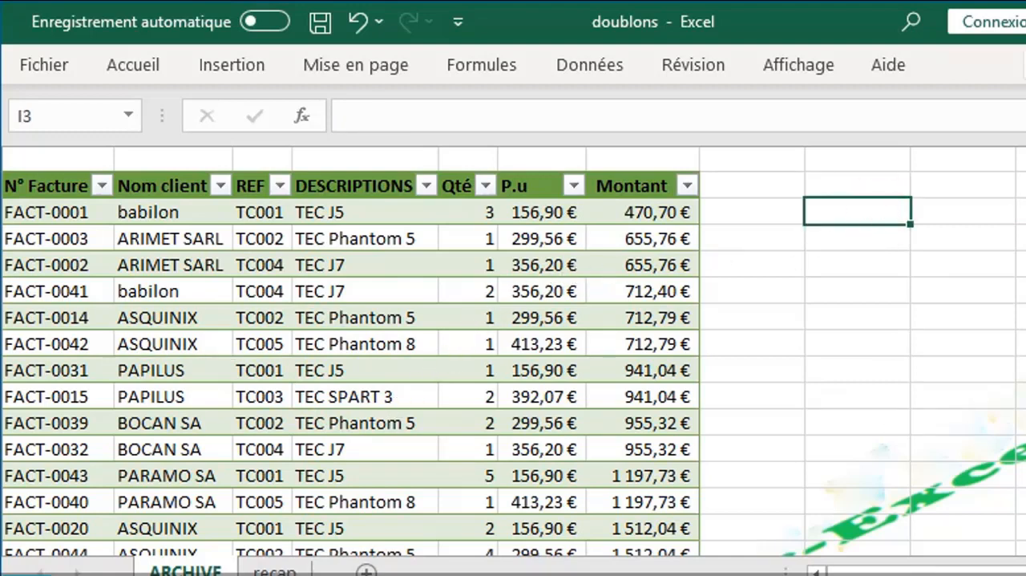
text(=)
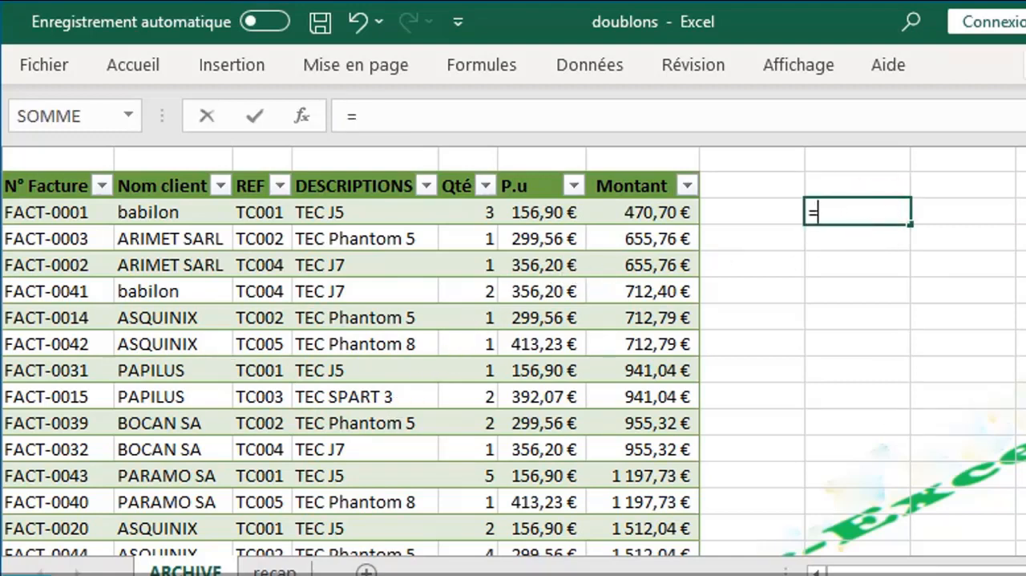
text(u)
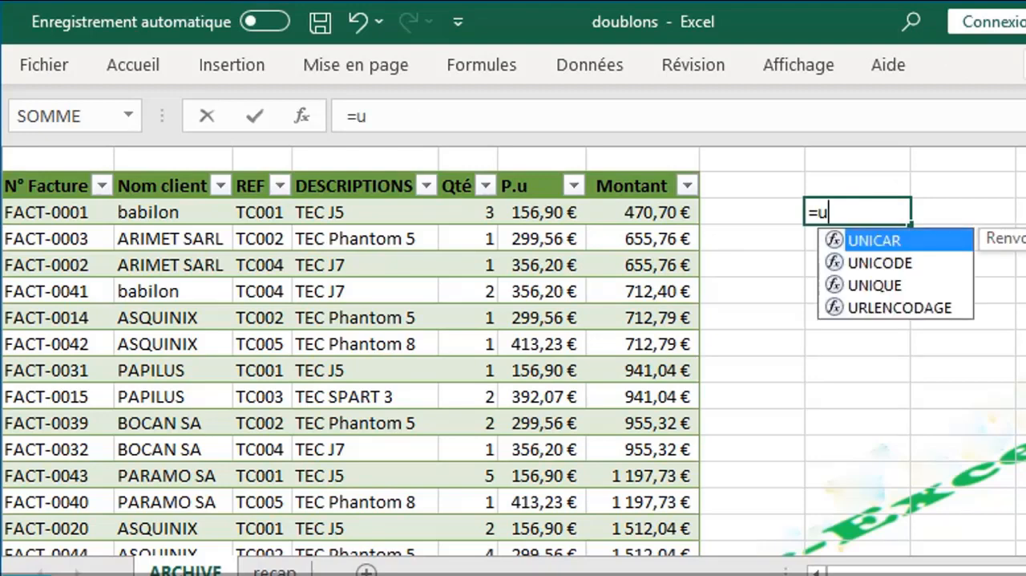
text(n)
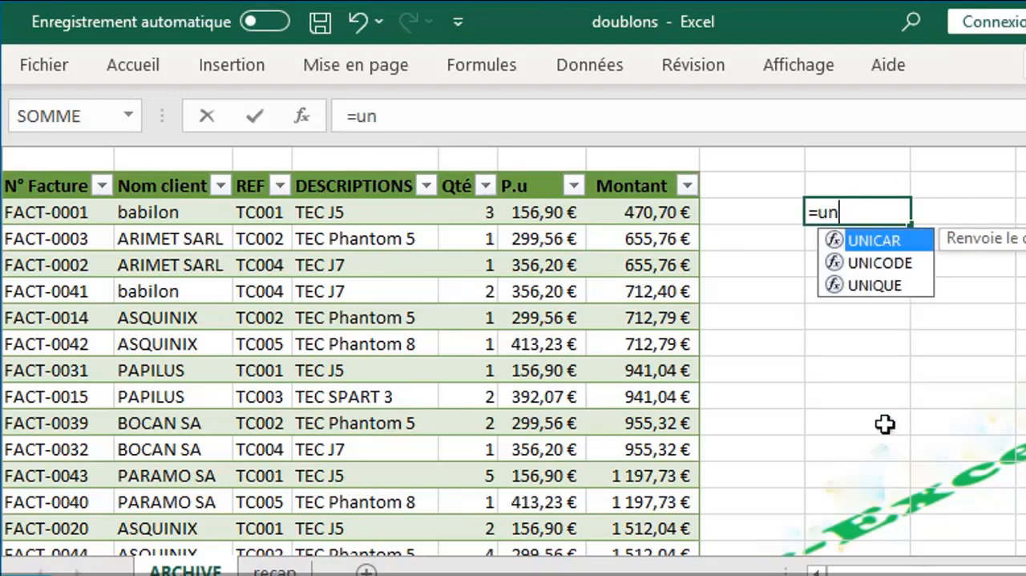
double_click(884, 277)
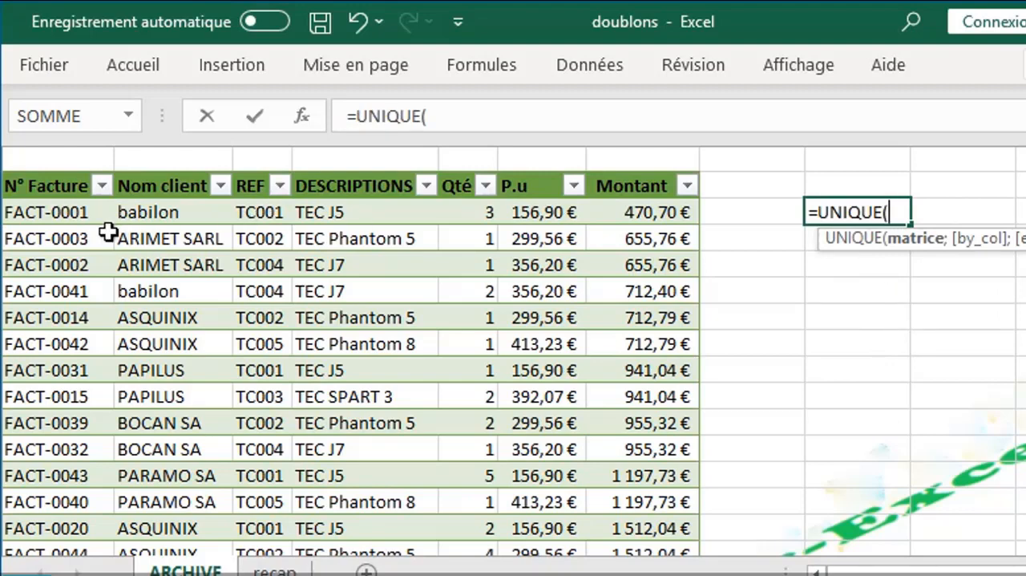
click(168, 168)
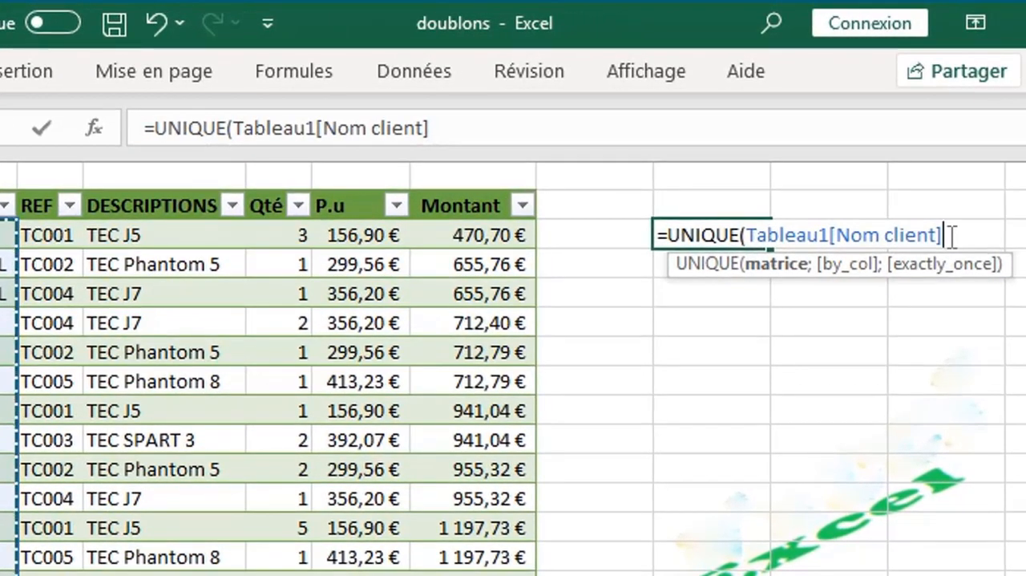
key(Return)
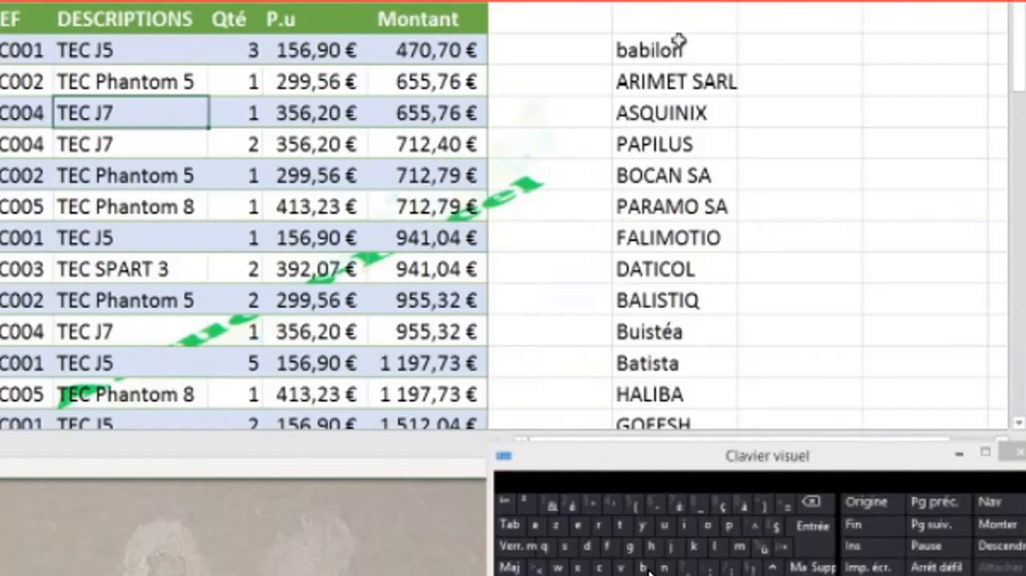
- Wrap the client list formula in TRIER so it reads =TRIER(UNIQUE(Tableau1[Nom client]))
click(641, 54)
double_click(626, 51)
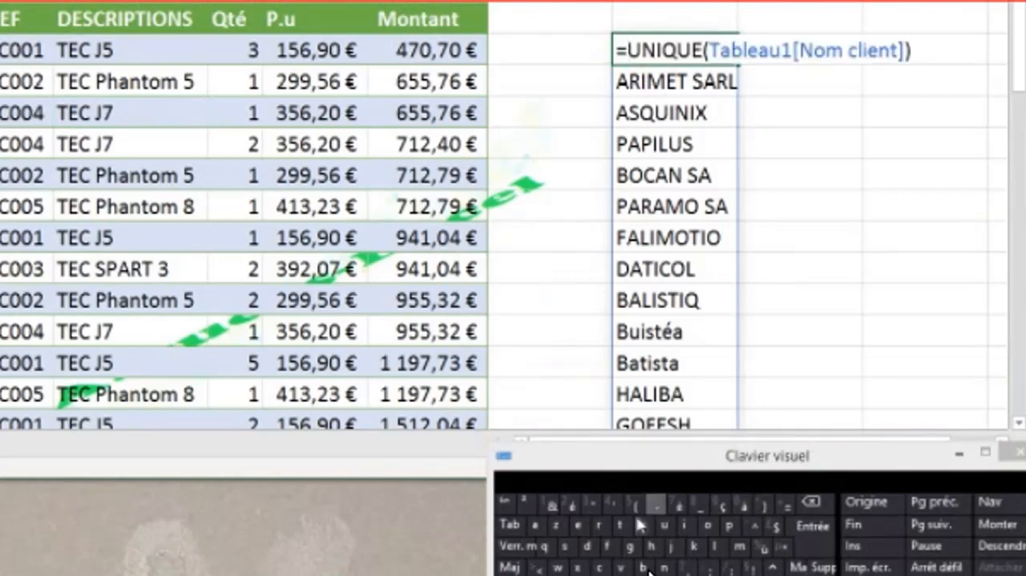
click(599, 524)
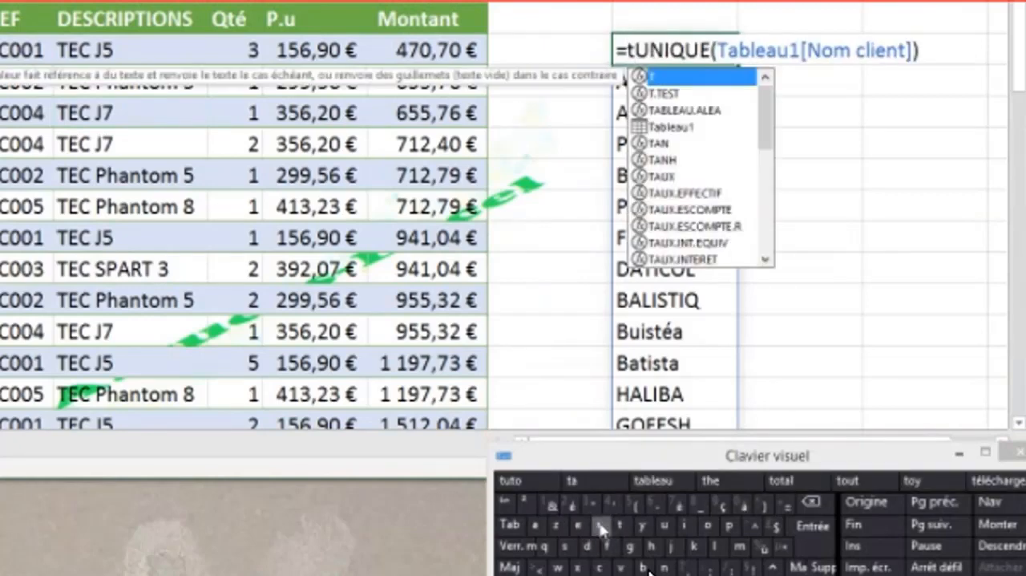
click(600, 525)
click(687, 525)
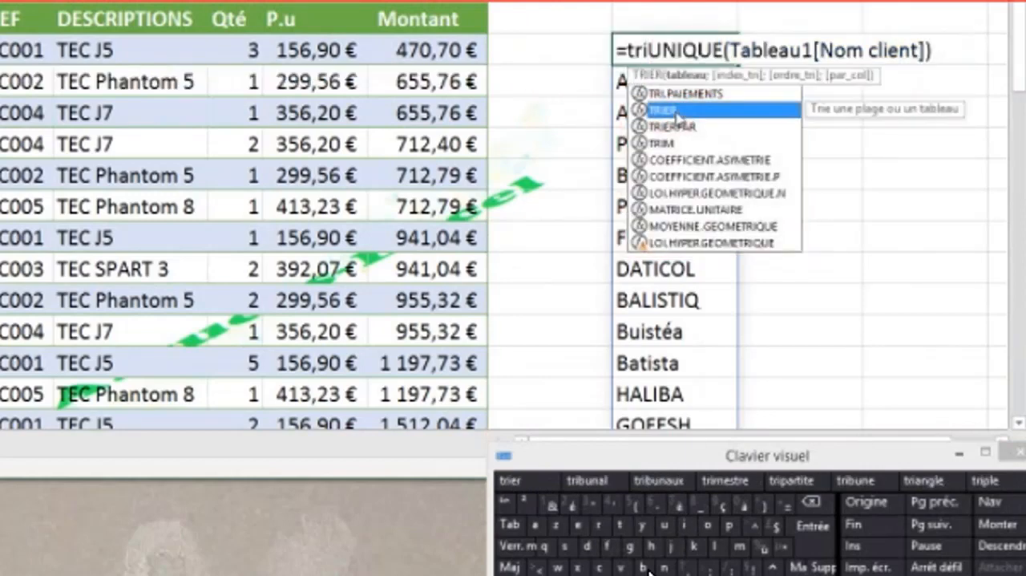
double_click(664, 110)
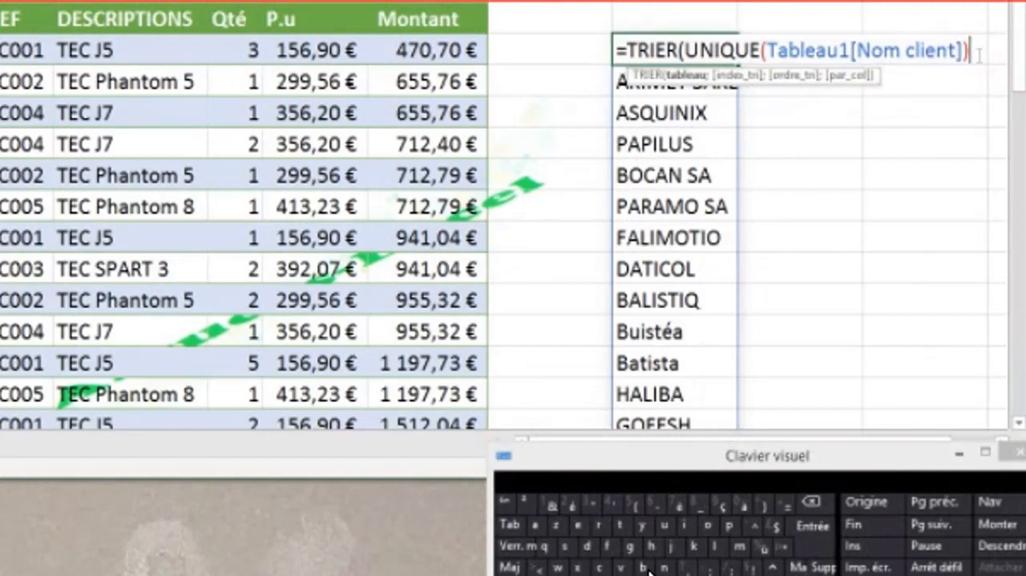
text())
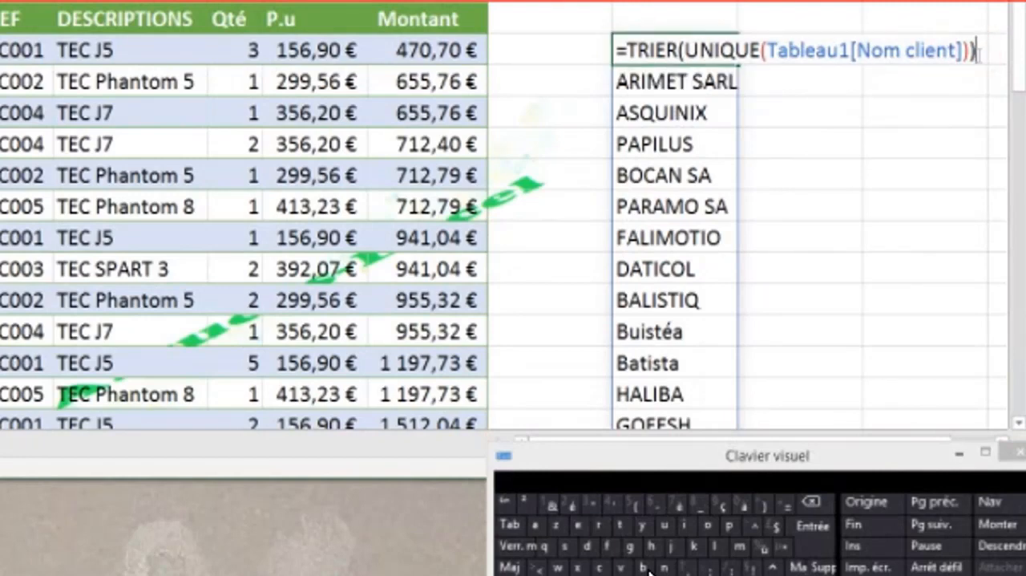
key(Return)
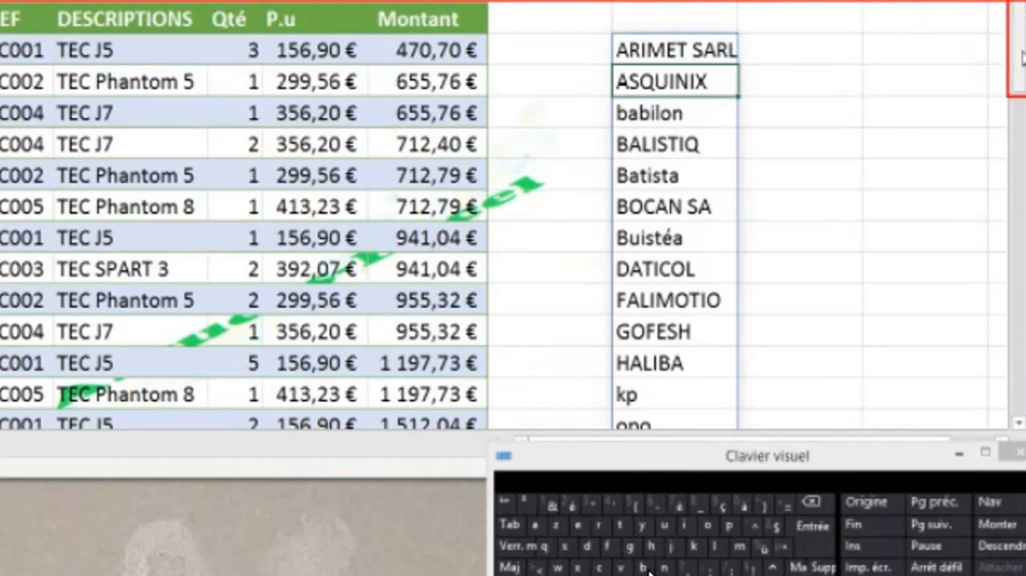
- Add a test client yy in the Nom client column just below the last invoice row and check the sorted client list
mouse_move(1023, 56)
mouse_down()
mouse_move(1016, 84)
mouse_move(1017, 69)
mouse_up()
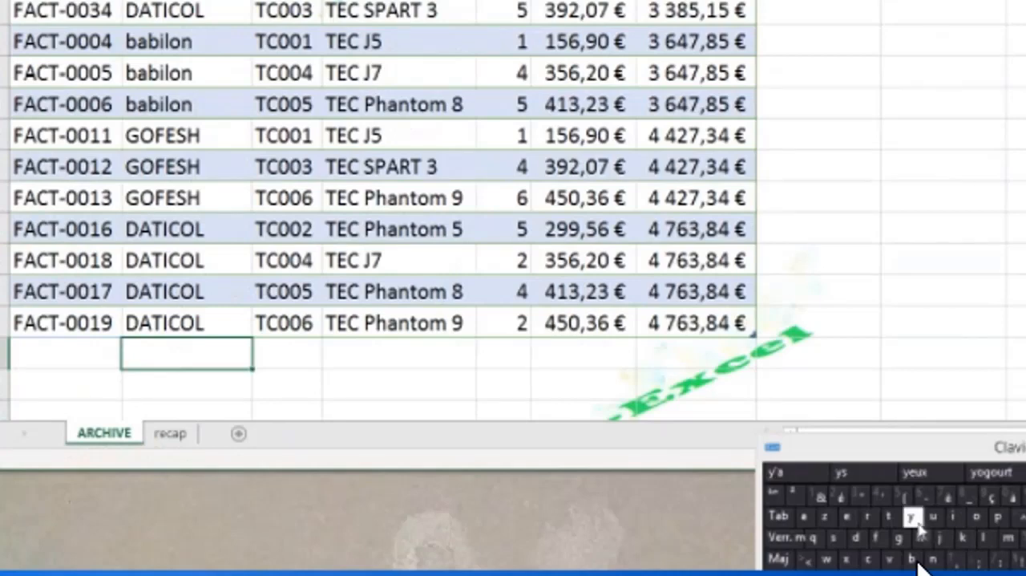
click(913, 517)
click(912, 517)
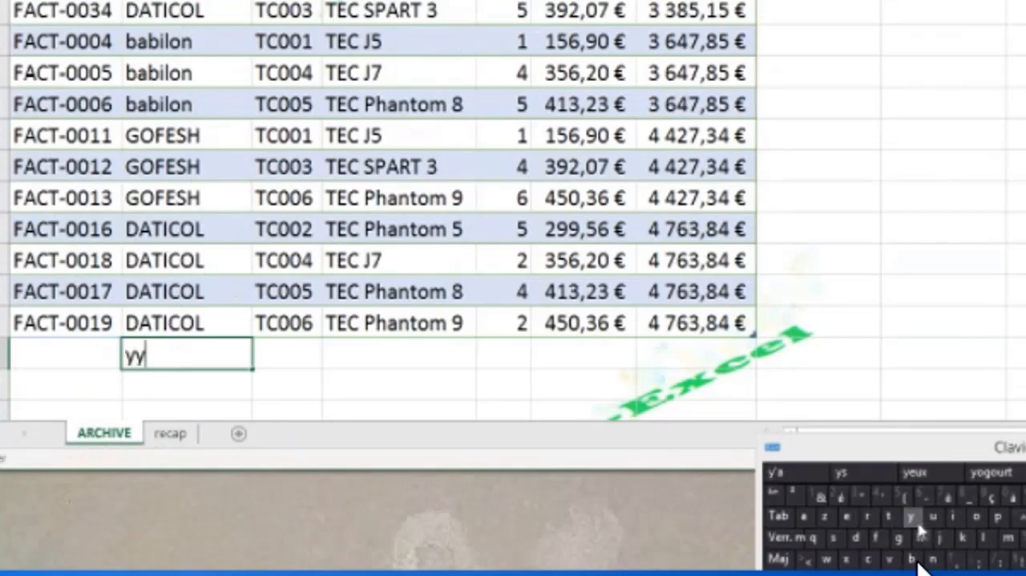
key(Return)
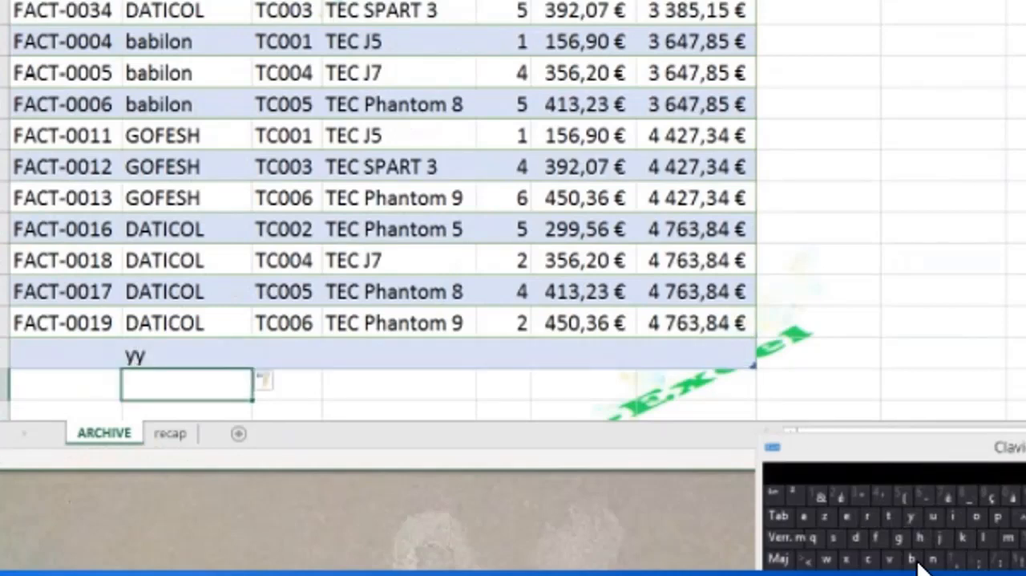
scroll(990, 101, up, 8)
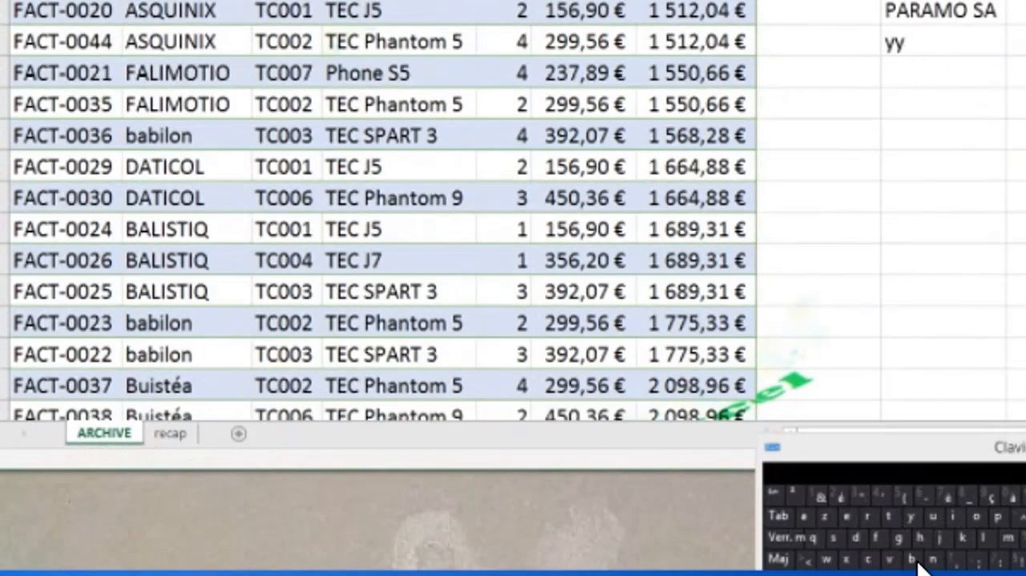
- Delete the yy test row from the end of the invoice table and review the client list again
scroll(918, 563, down, 6)
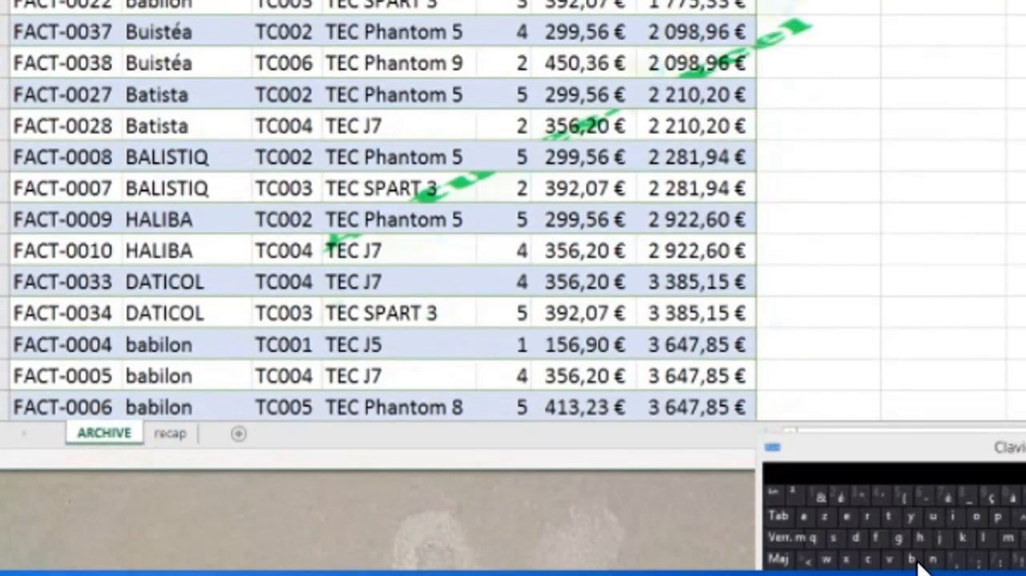
scroll(918, 564, down, 1)
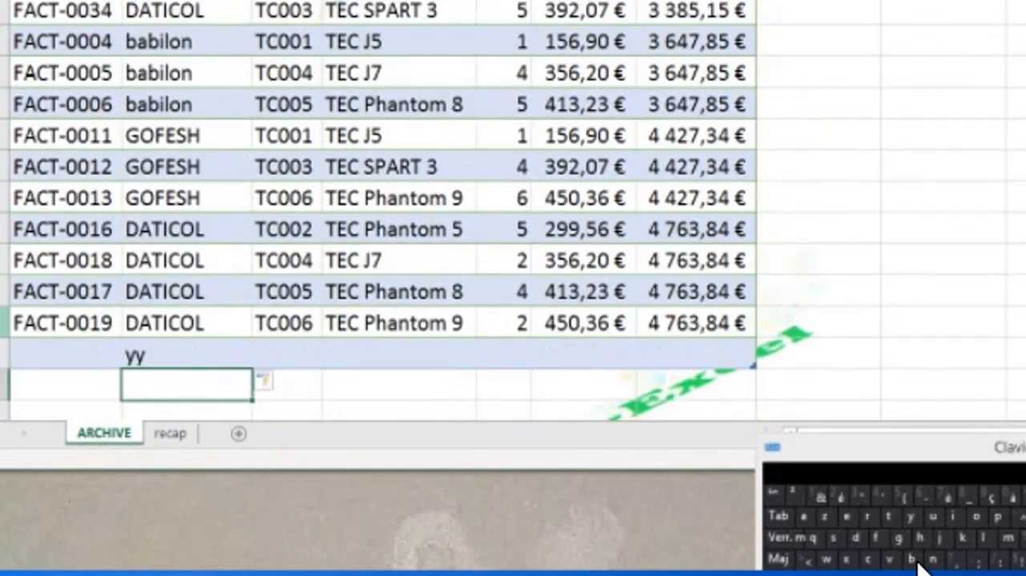
right_click(5, 354)
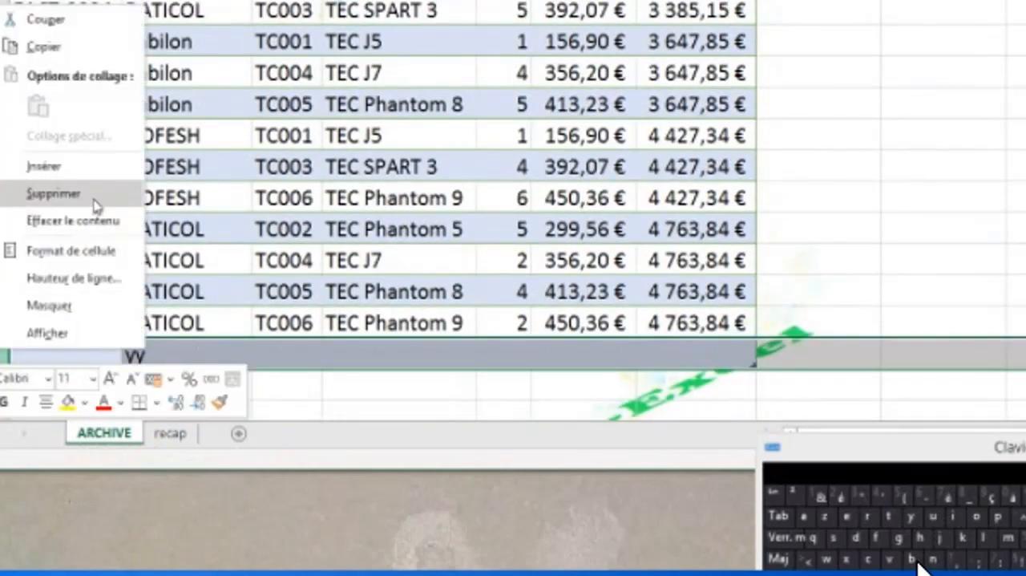
click(64, 194)
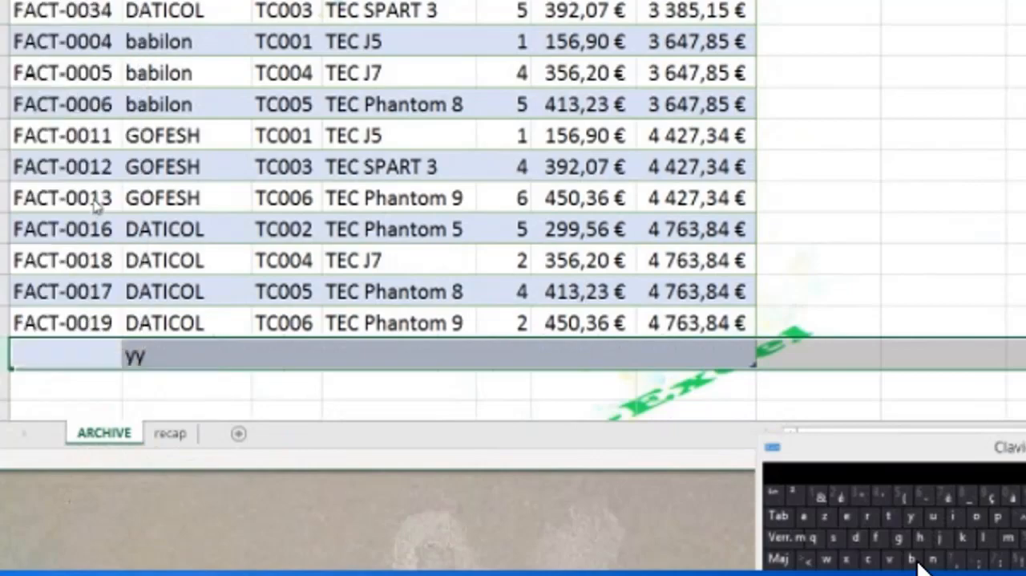
click(158, 360)
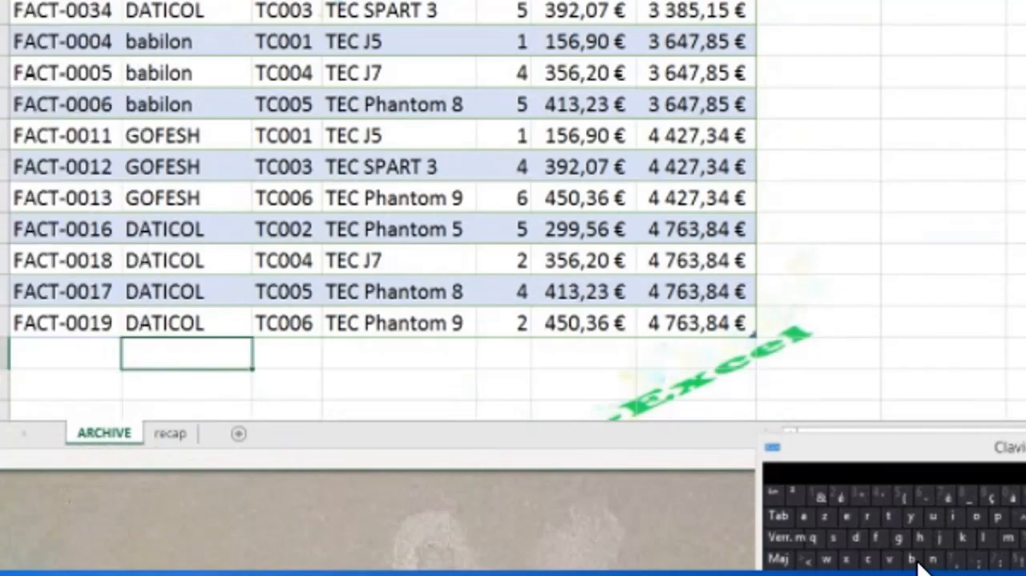
scroll(920, 564, up, 10)
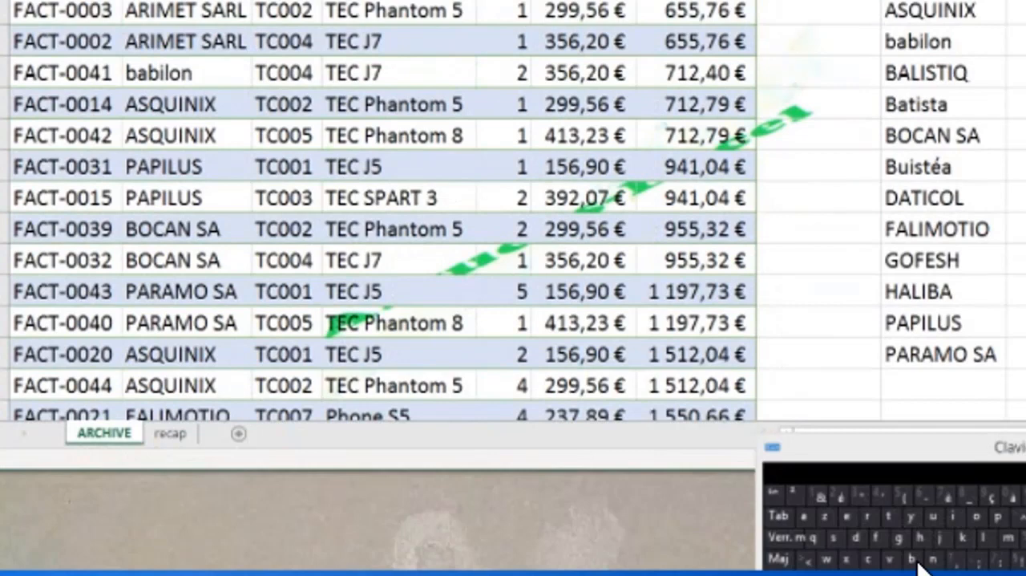
- Copy the Nom client header from the ARCHIVE table into cell B1 of the recap sheet
click(170, 433)
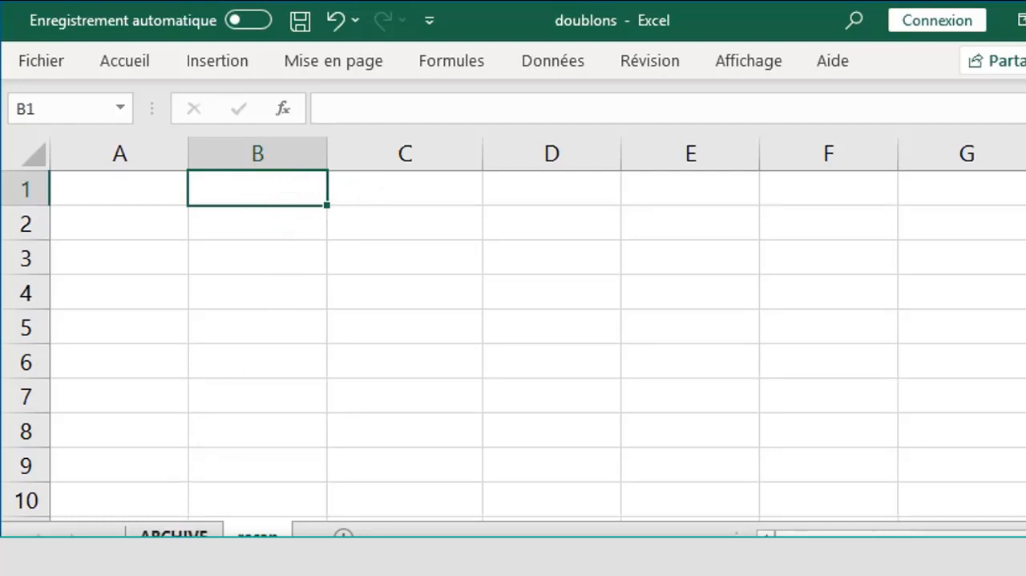
click(173, 535)
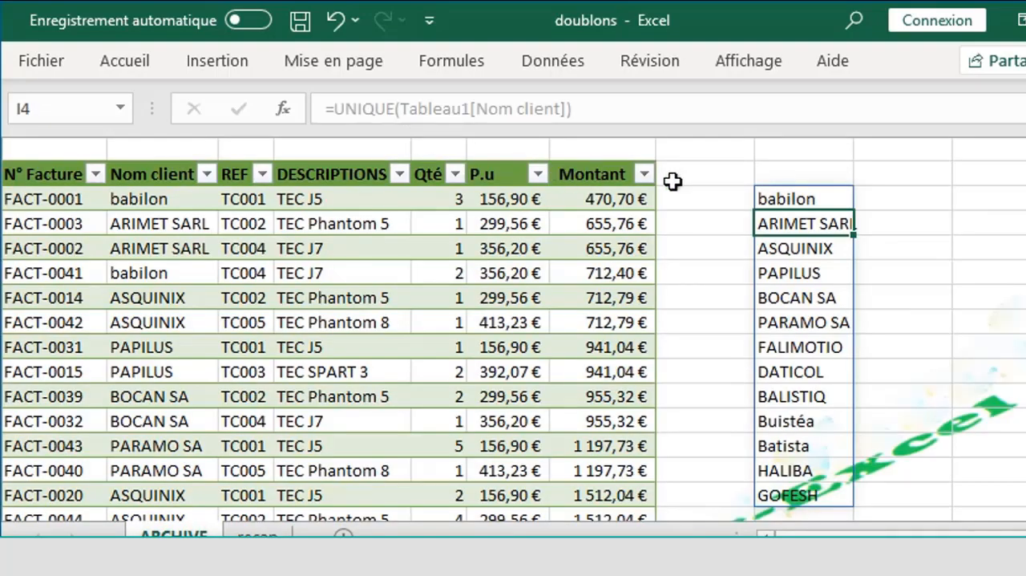
click(126, 174)
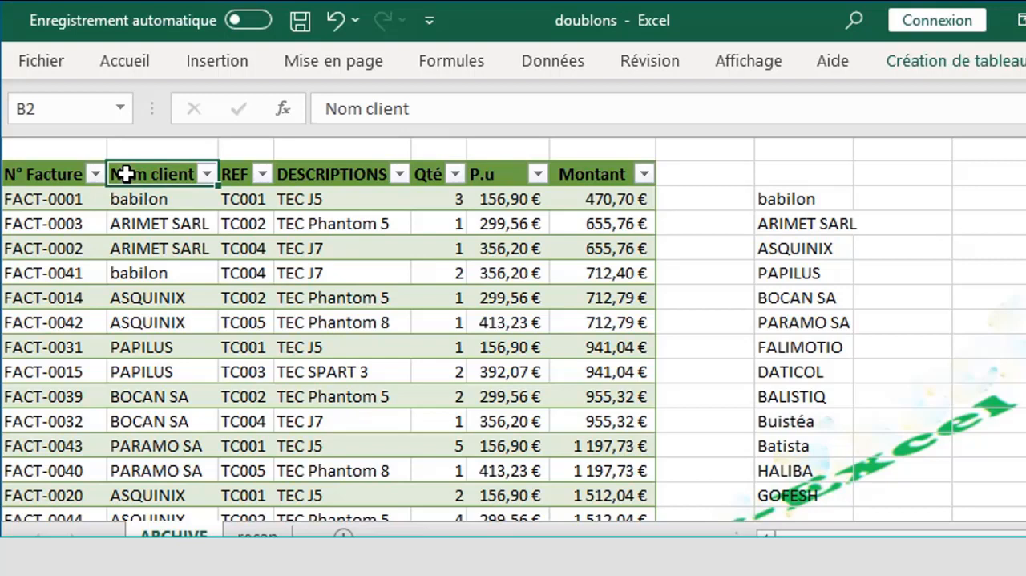
key(ctrl+c)
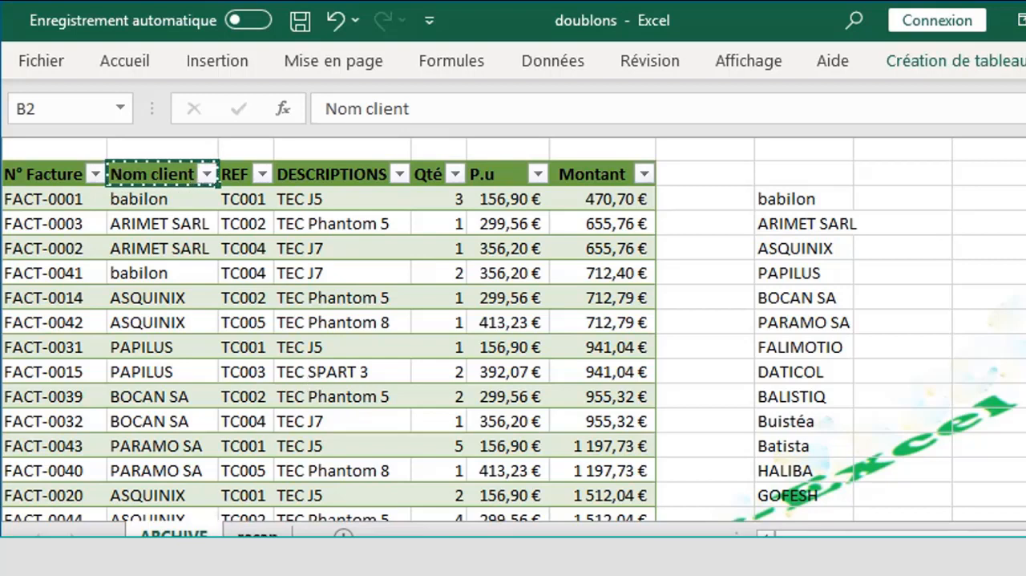
click(257, 534)
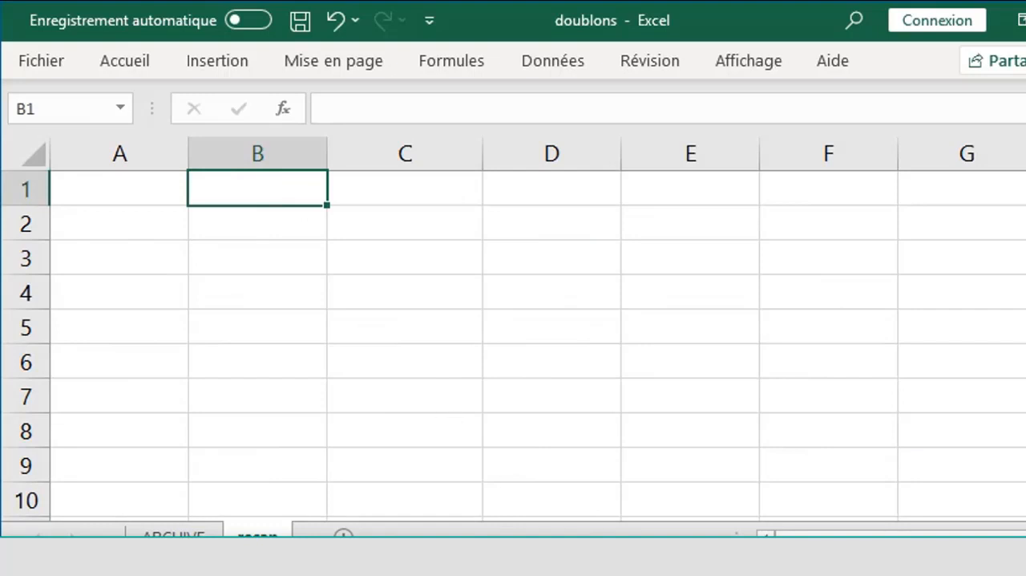
key(ctrl+v)
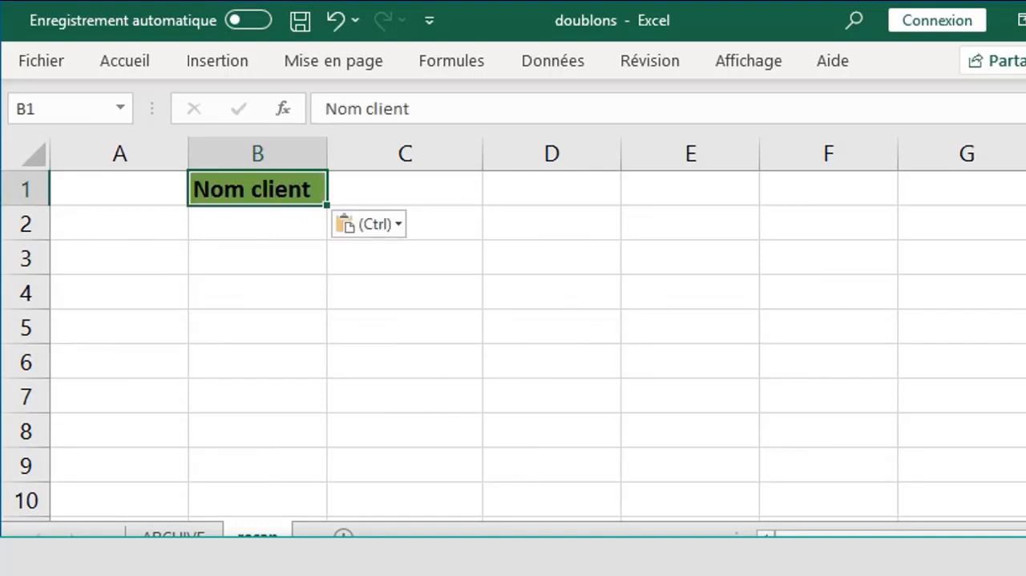
- Start a data validation rule on cell C1 beside the Nom client label and set it to allow Liste
click(399, 186)
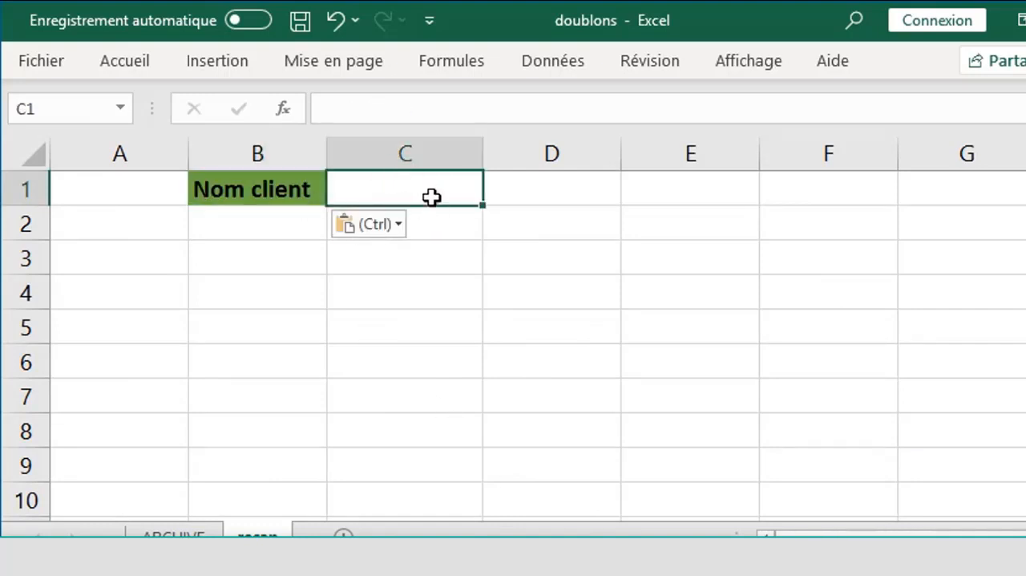
click(442, 281)
click(411, 194)
click(543, 63)
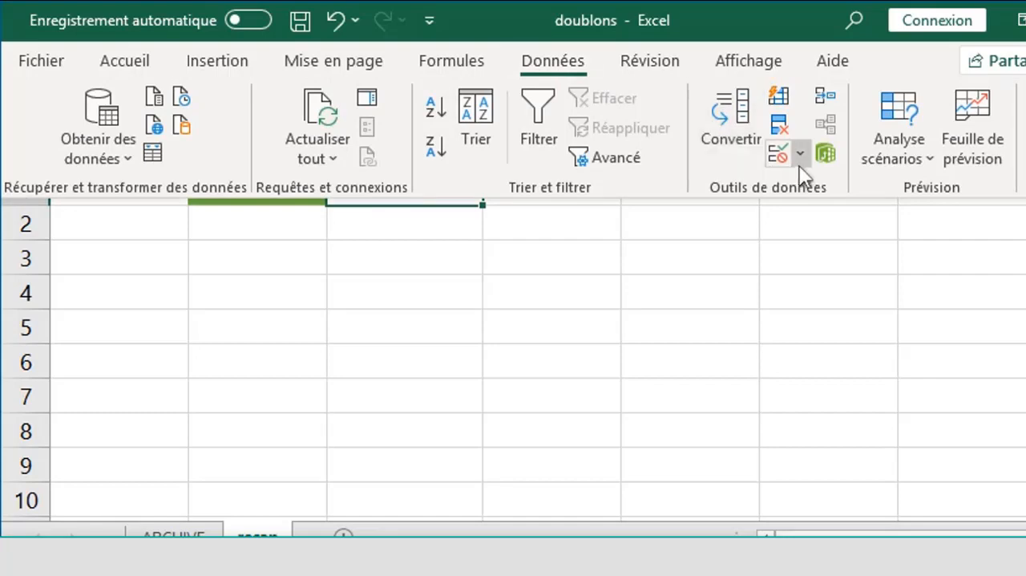
click(781, 156)
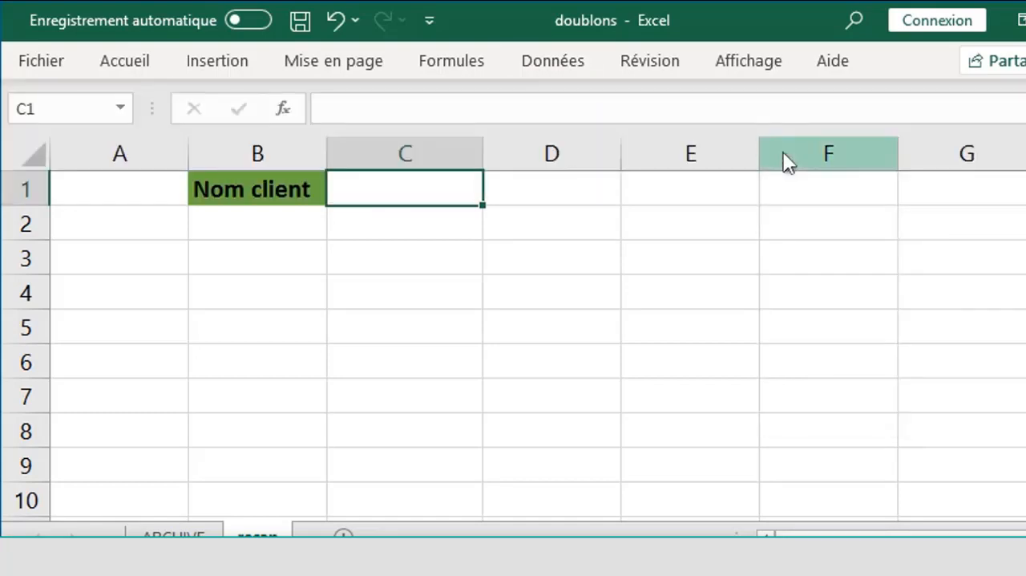
click(646, 299)
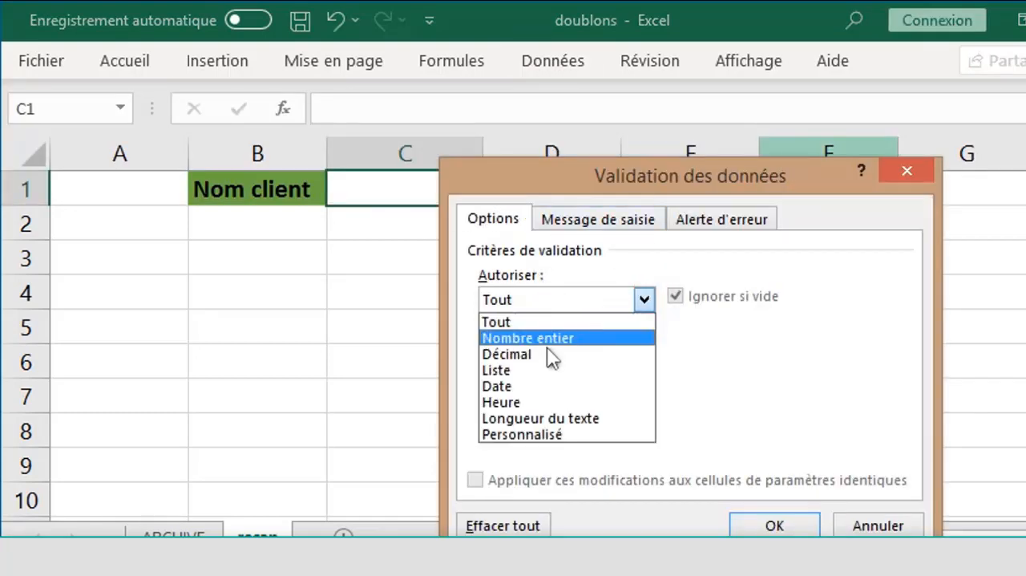
click(539, 369)
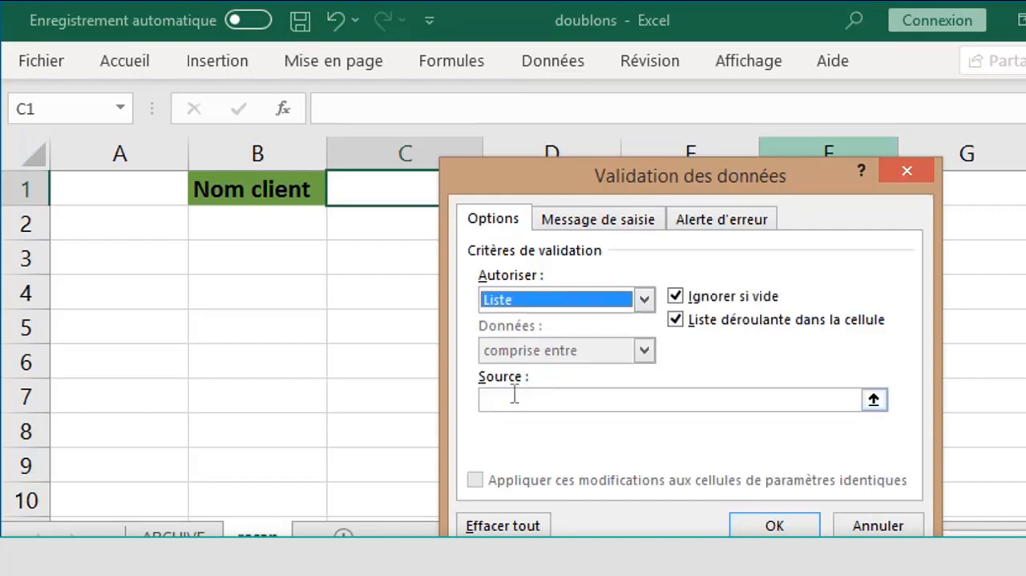
- Set the validation source to the spilled client list, =ARCHIVE!$I$3#, and apply the rule
click(513, 396)
click(514, 397)
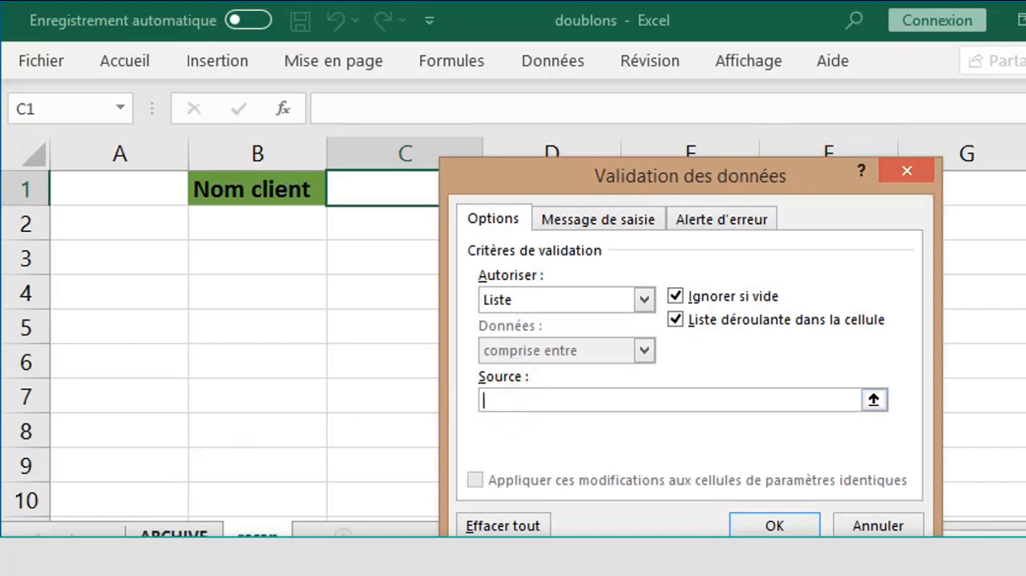
click(177, 533)
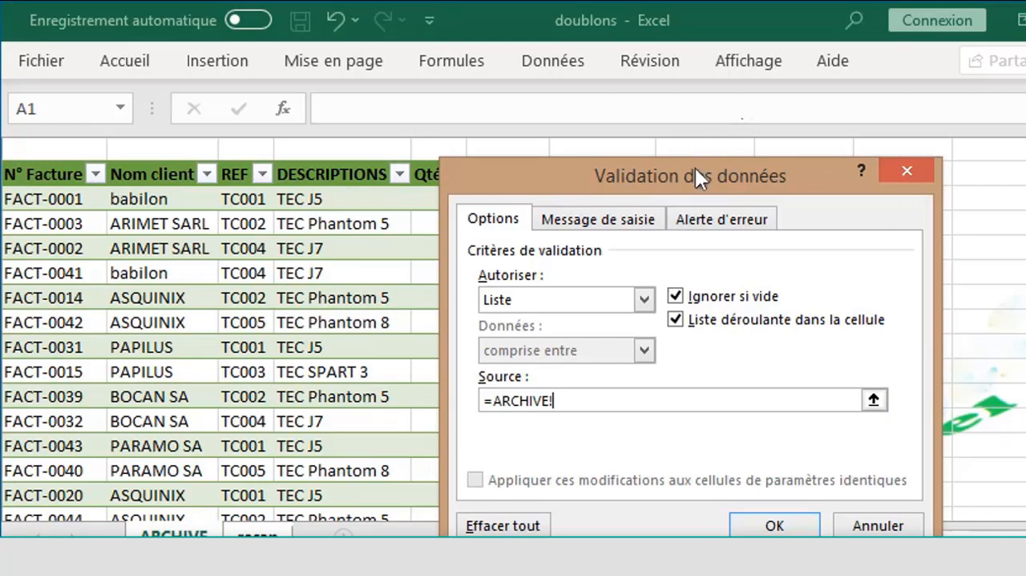
drag(695, 168, 663, 261)
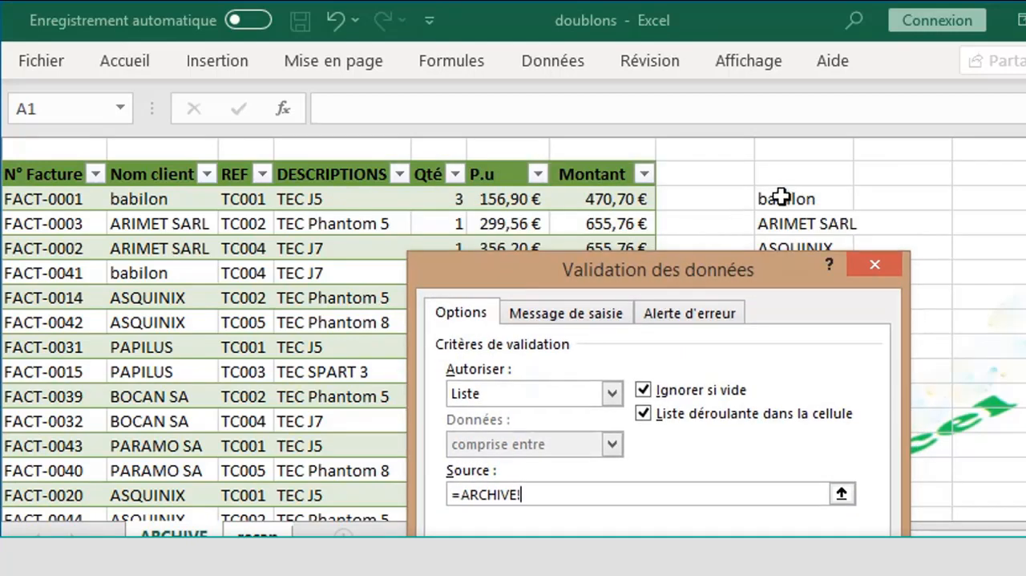
click(782, 196)
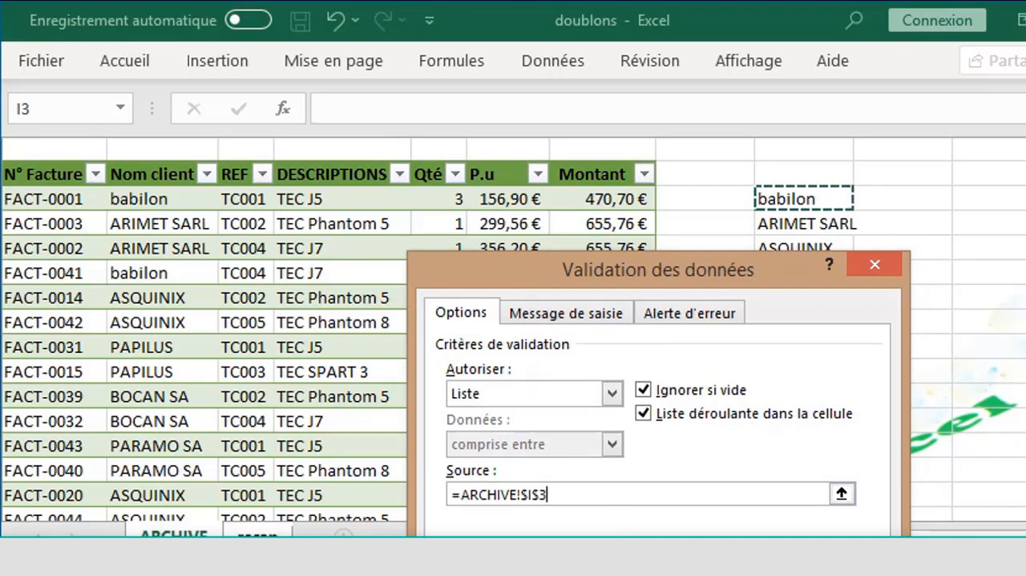
text(#)
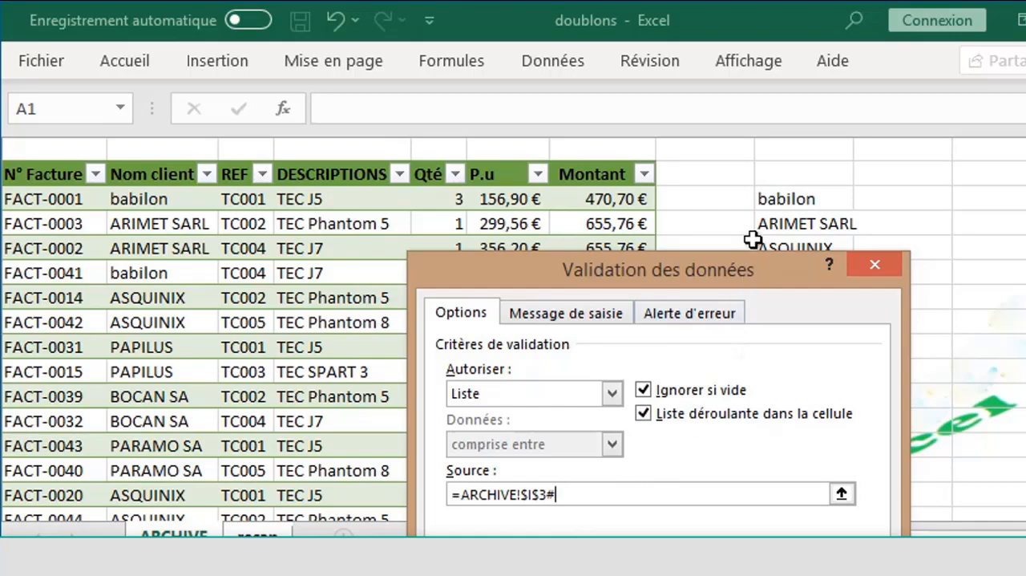
drag(754, 263, 866, 287)
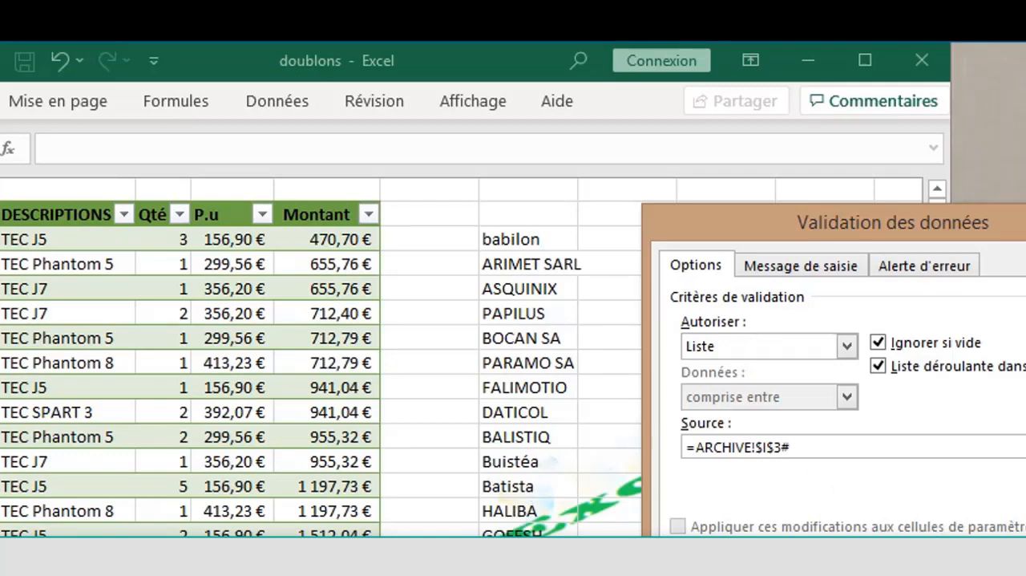
key(Return)
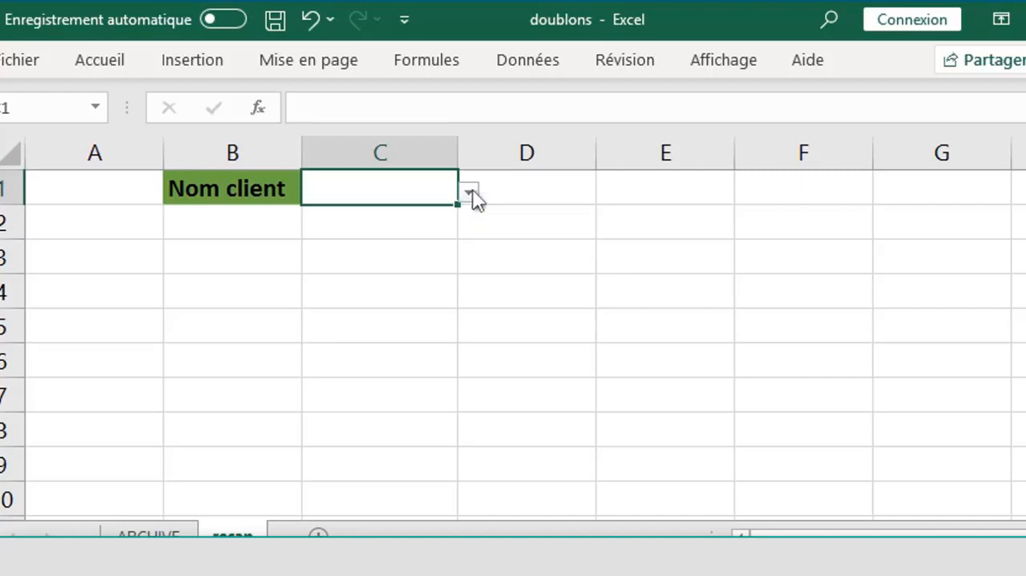
- Browse the client names offered by the drop-down in cell C1
click(469, 193)
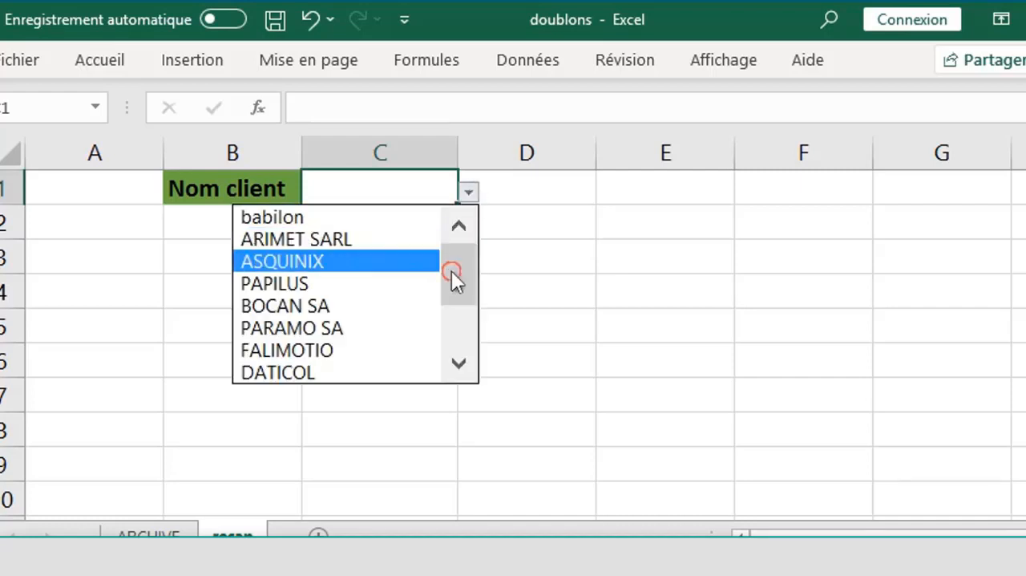
drag(452, 270, 453, 242)
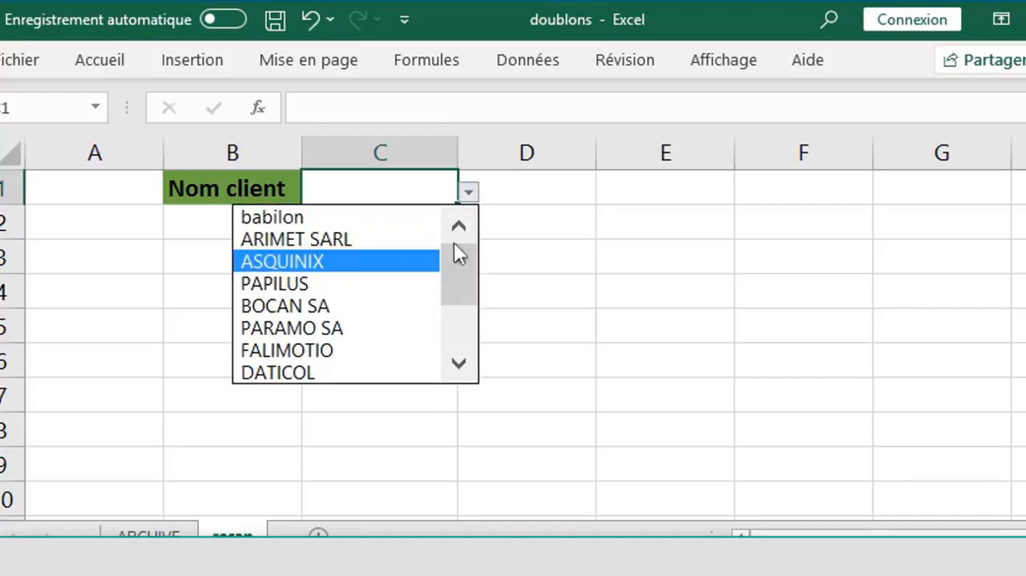
click(469, 194)
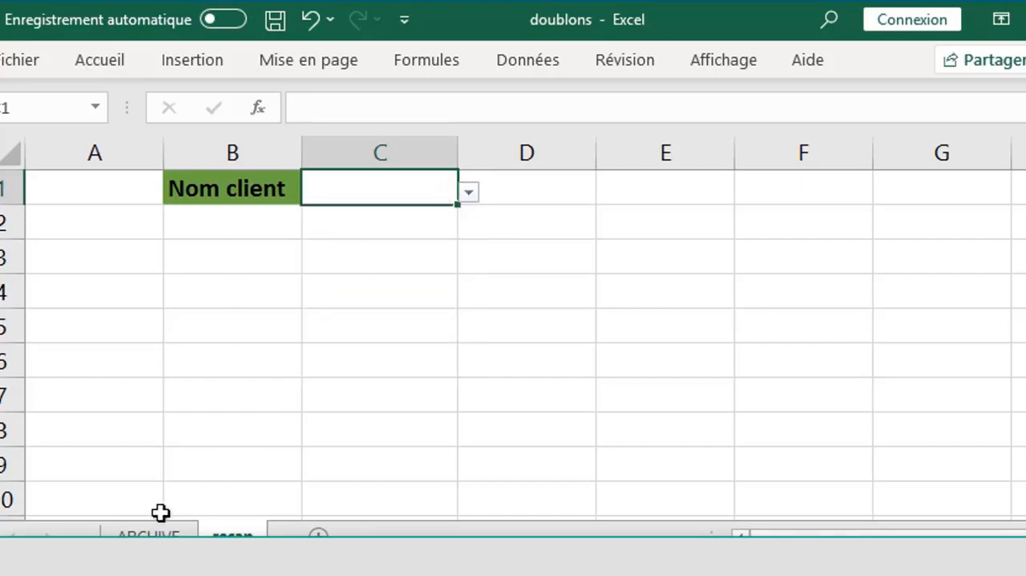
- Add a test client opl in Nom client cell B47 below the last ARCHIVE invoice and check the recap drop-down
click(148, 533)
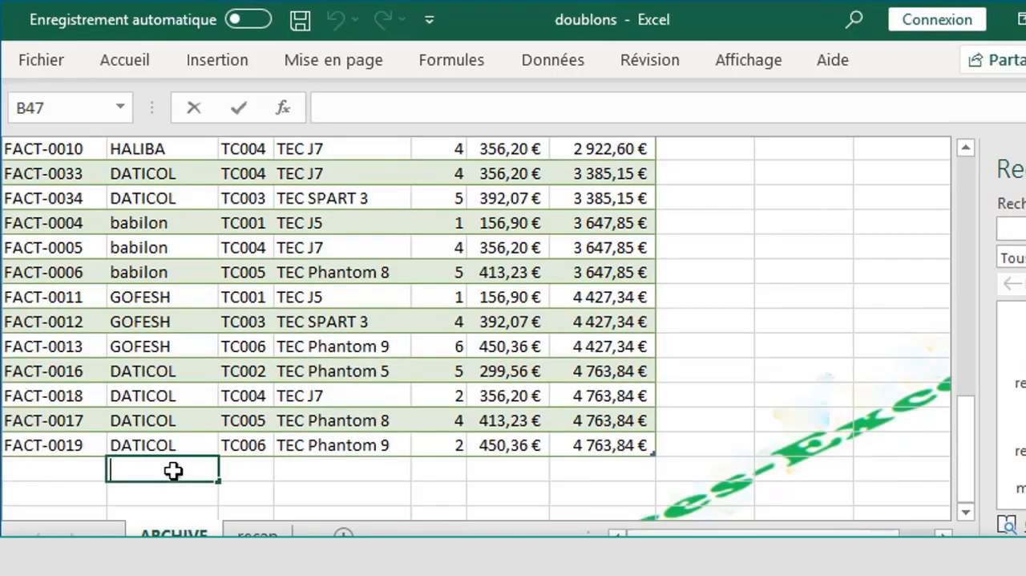
text(opl)
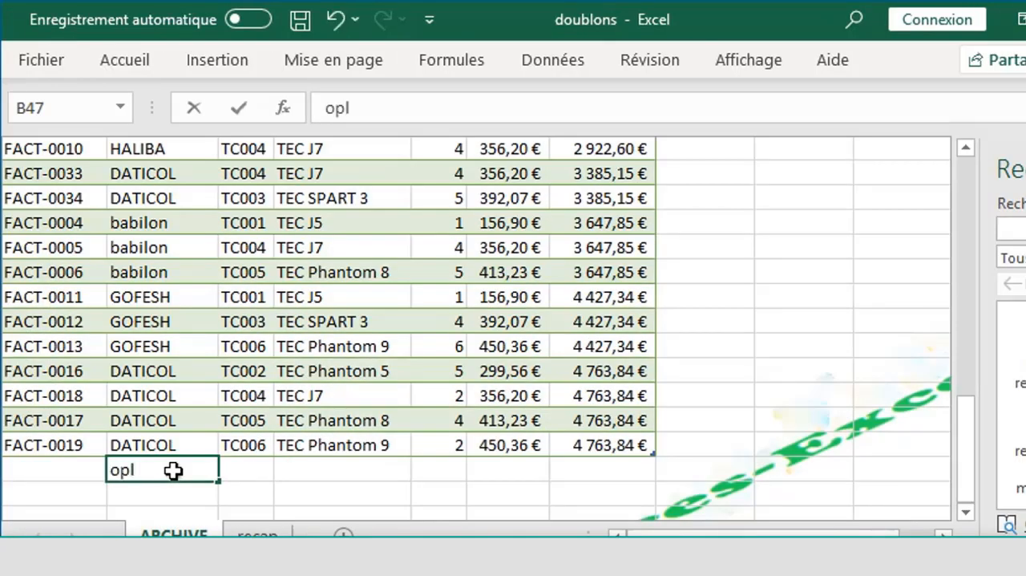
key(alt+Return)
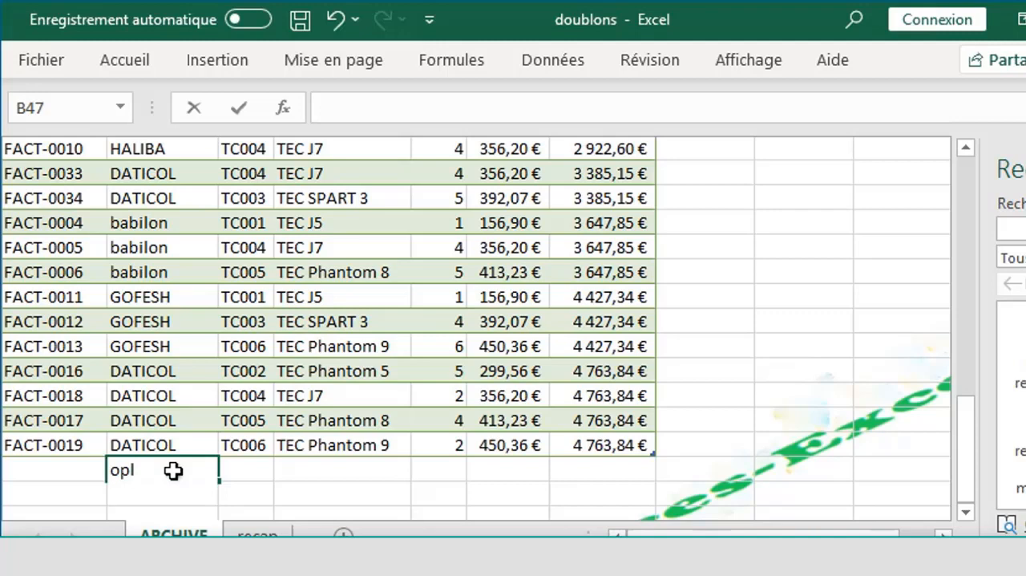
click(286, 466)
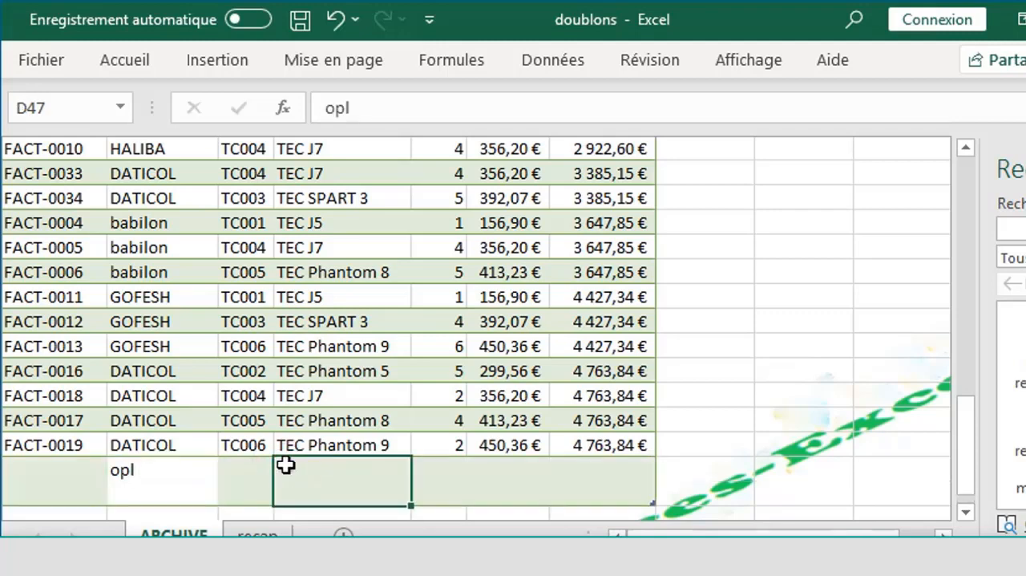
click(164, 480)
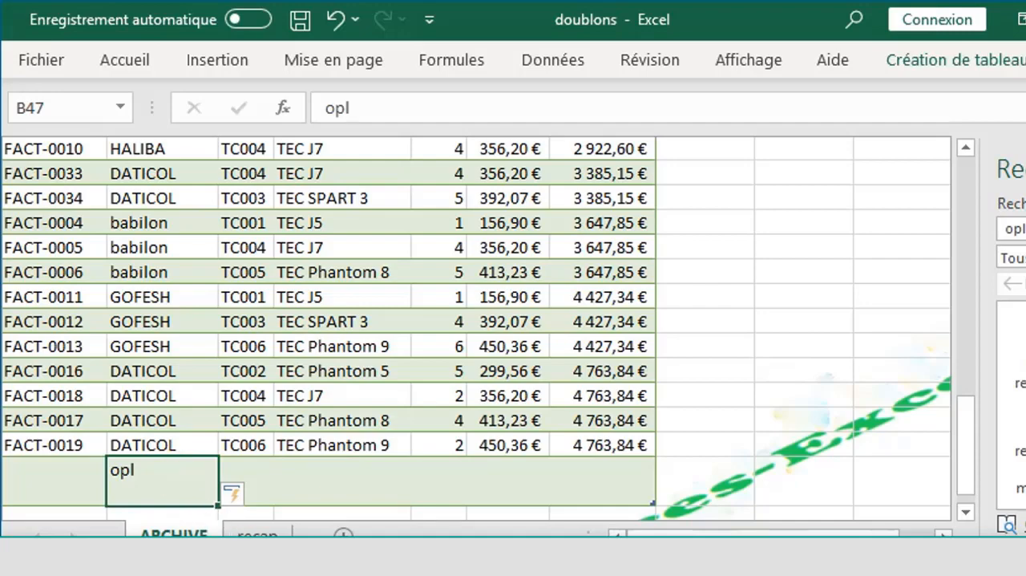
click(256, 534)
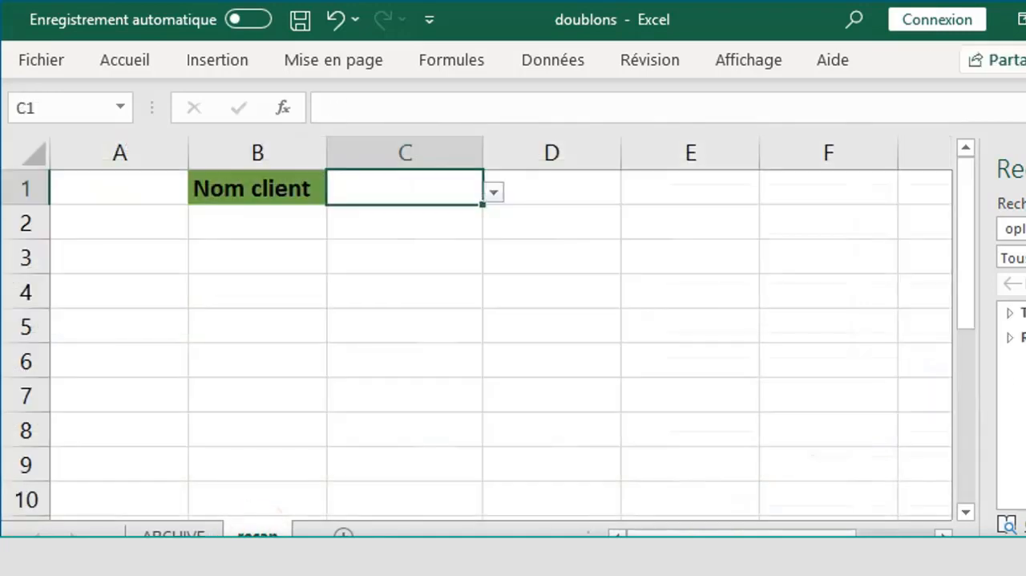
click(493, 195)
drag(485, 267, 485, 357)
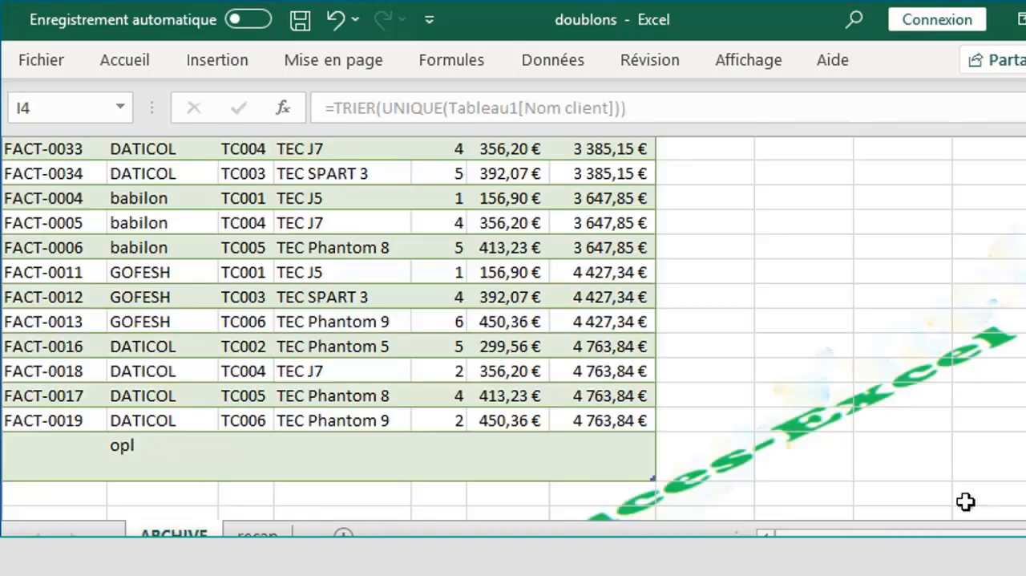
- Add a test client pok in cell B48 of the ARCHIVE table and check the end of the recap drop-down list
click(153, 494)
text(pok)
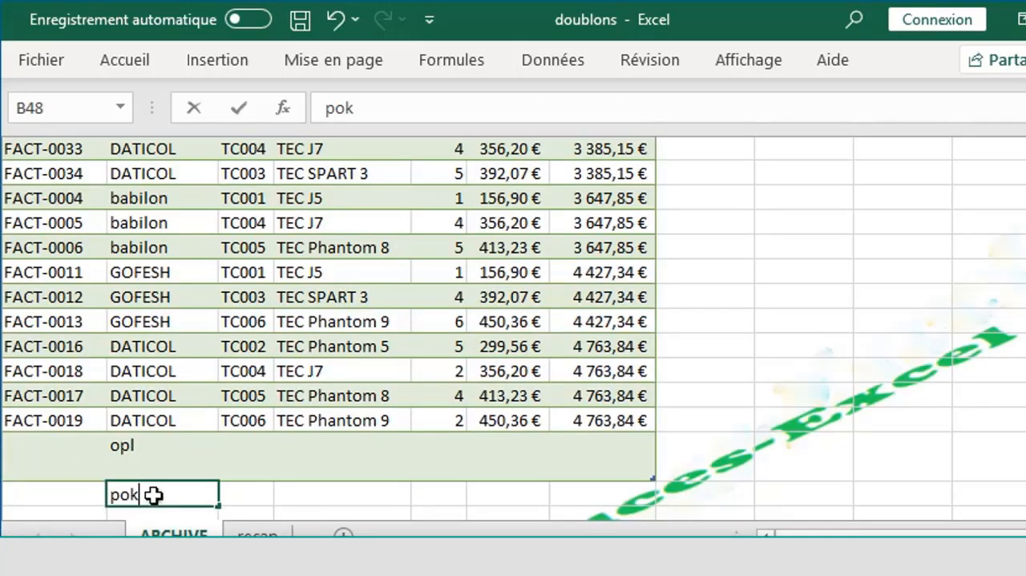
key(Return)
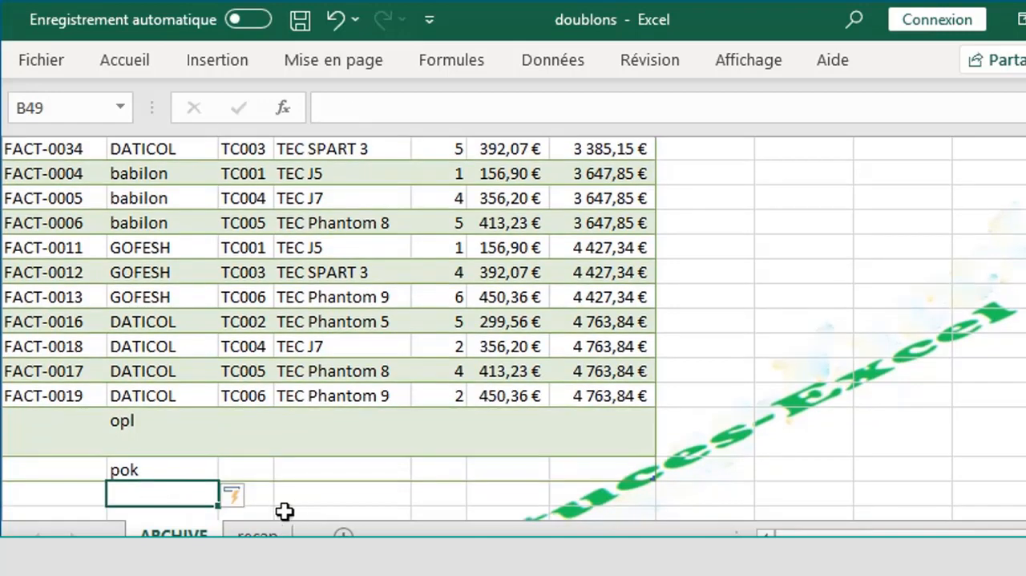
click(258, 535)
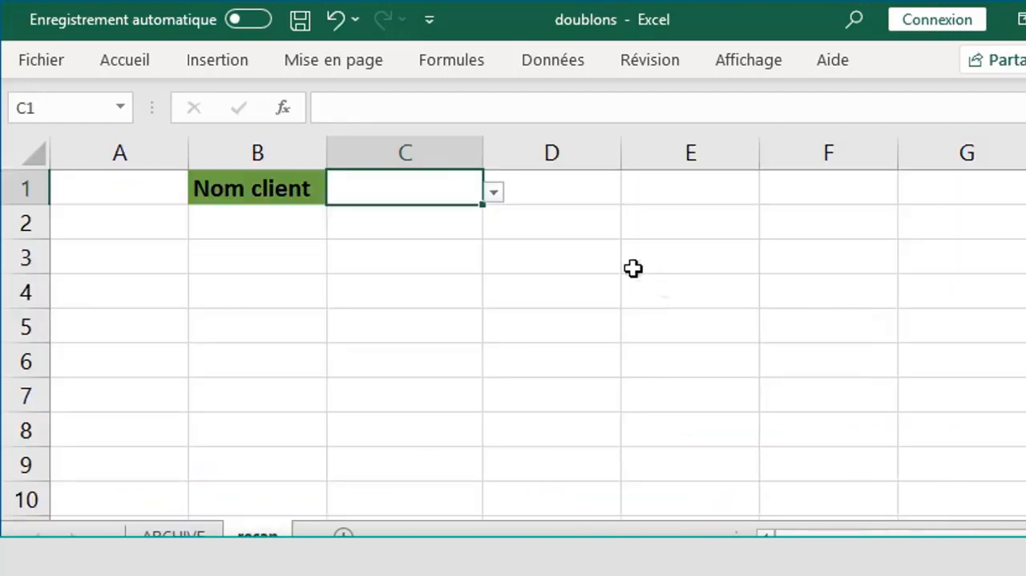
click(493, 193)
drag(484, 284, 484, 336)
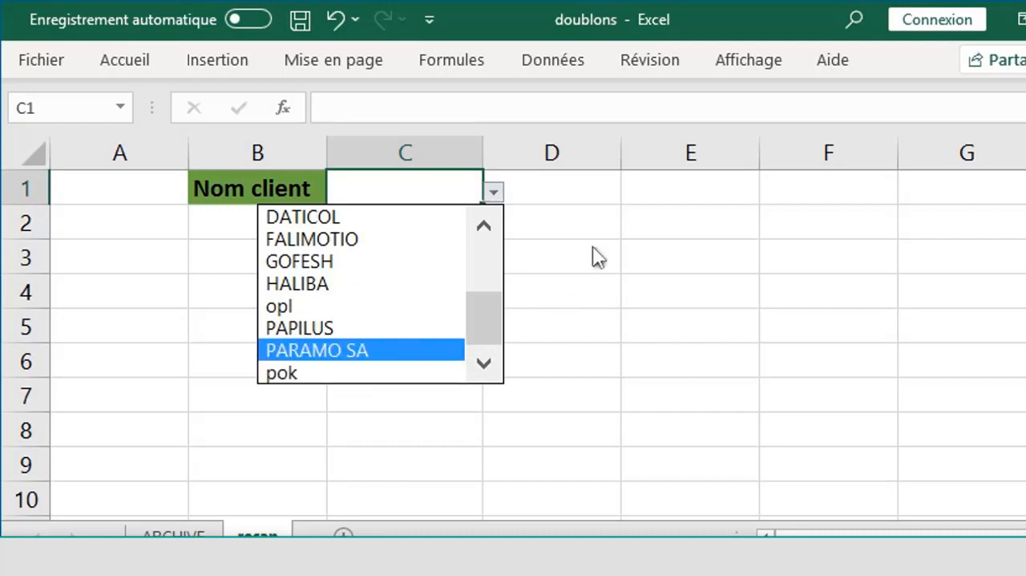
key(Escape)
- Add a test client akl in cell B49 of the ARCHIVE table and try choosing it from the recap drop-down
click(192, 532)
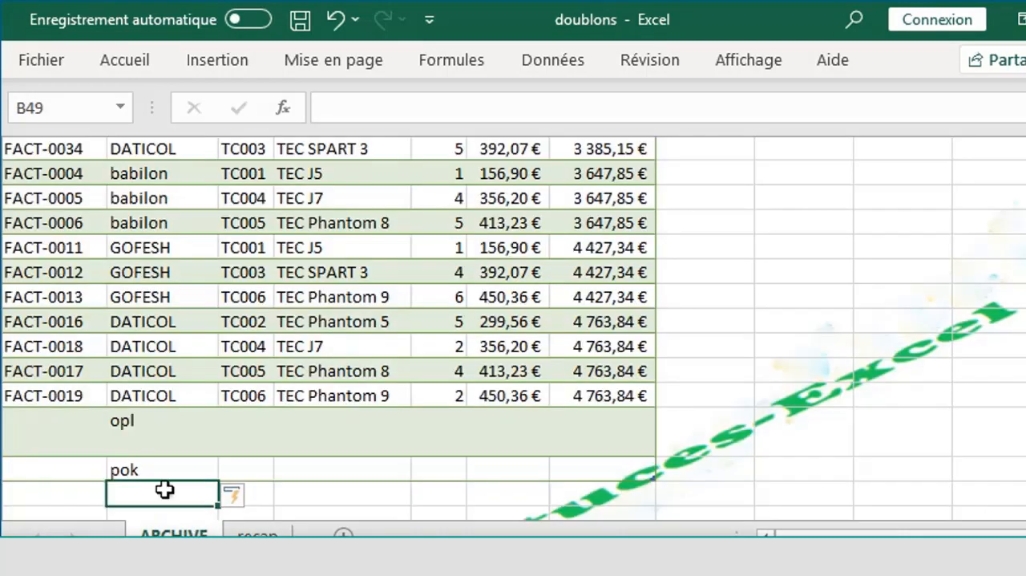
double_click(162, 487)
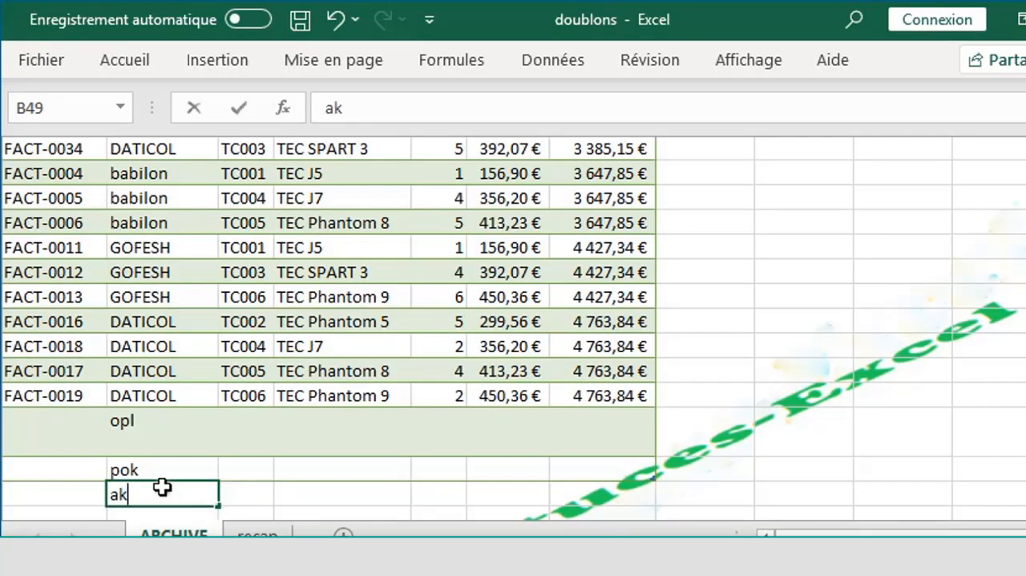
text(l)
key(Return)
click(251, 534)
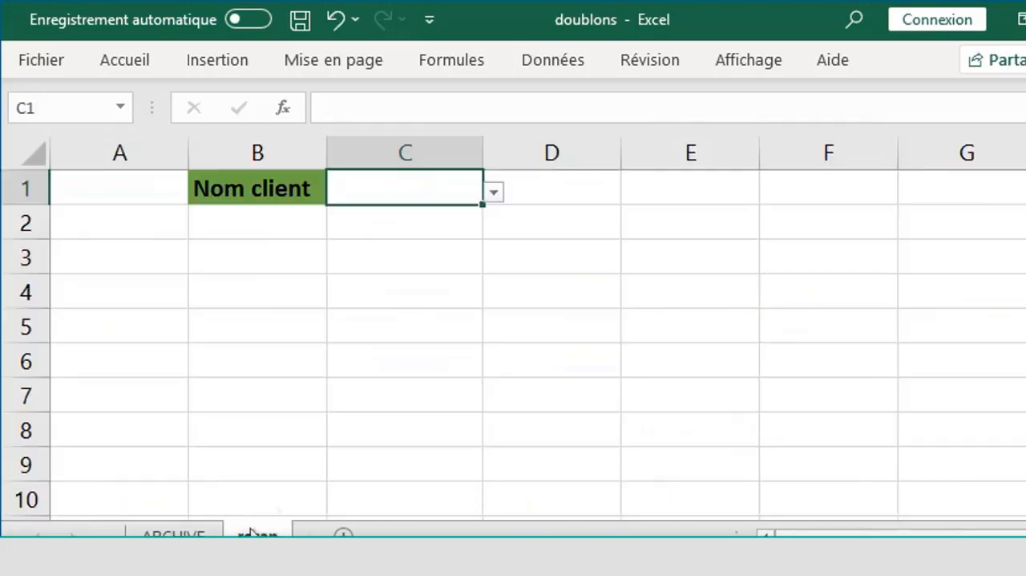
click(495, 193)
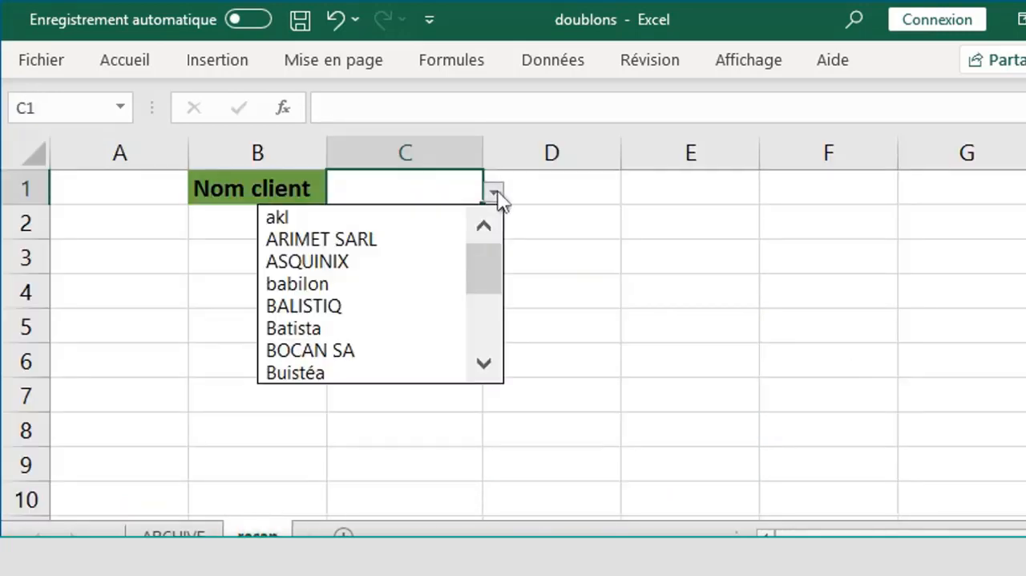
click(321, 220)
key(ctrl+z)
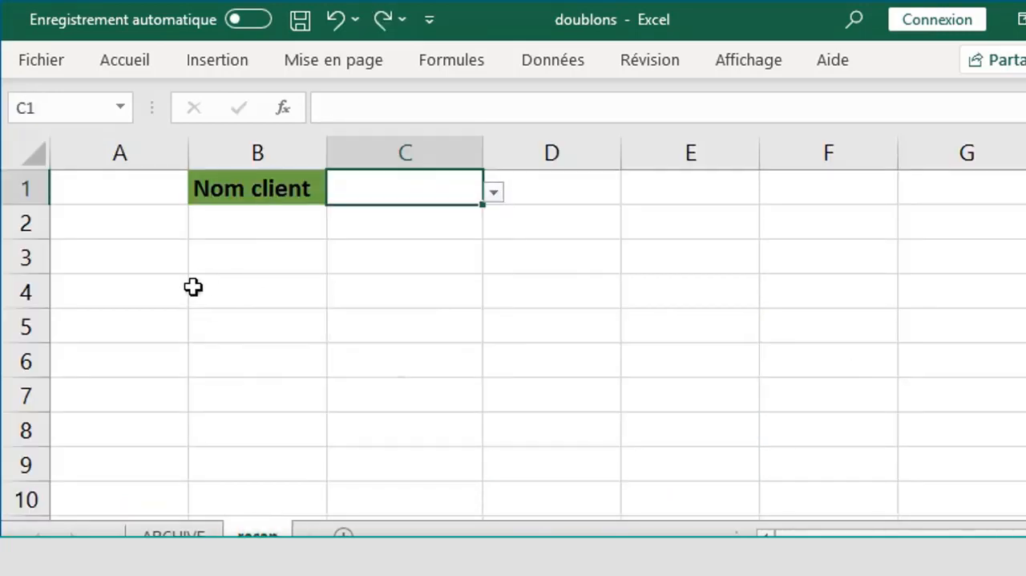
- Copy the ARCHIVE table headers from N° Facture to Montant into row 3 of the recap sheet, starting at cell A3
click(128, 283)
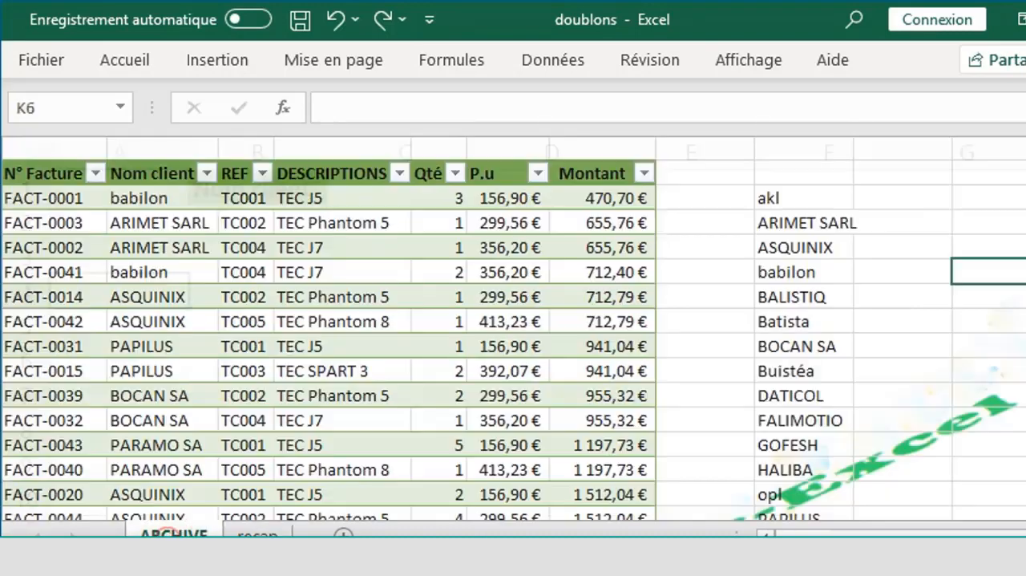
click(174, 534)
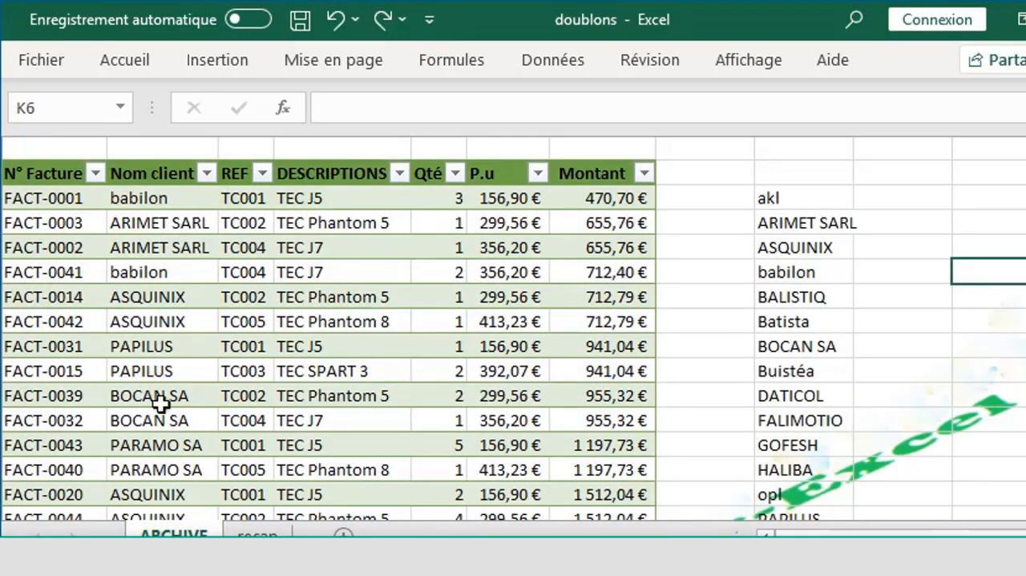
click(46, 174)
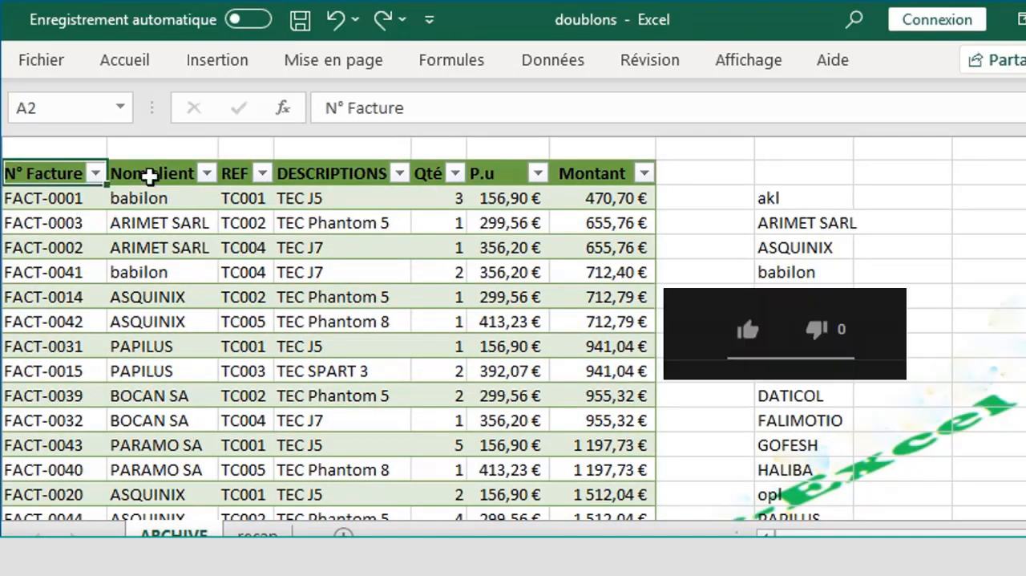
drag(149, 176, 607, 172)
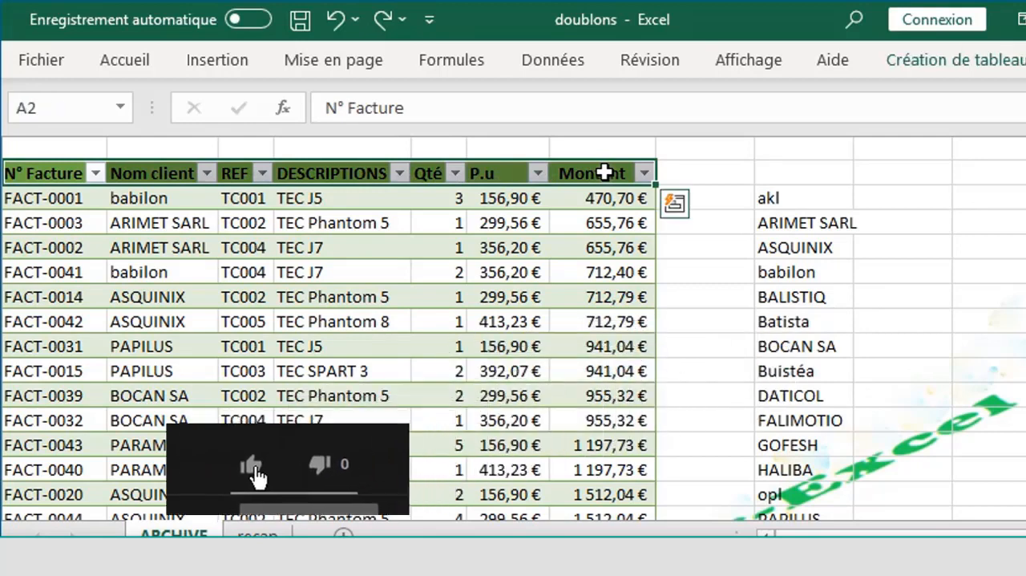
key(ctrl+c)
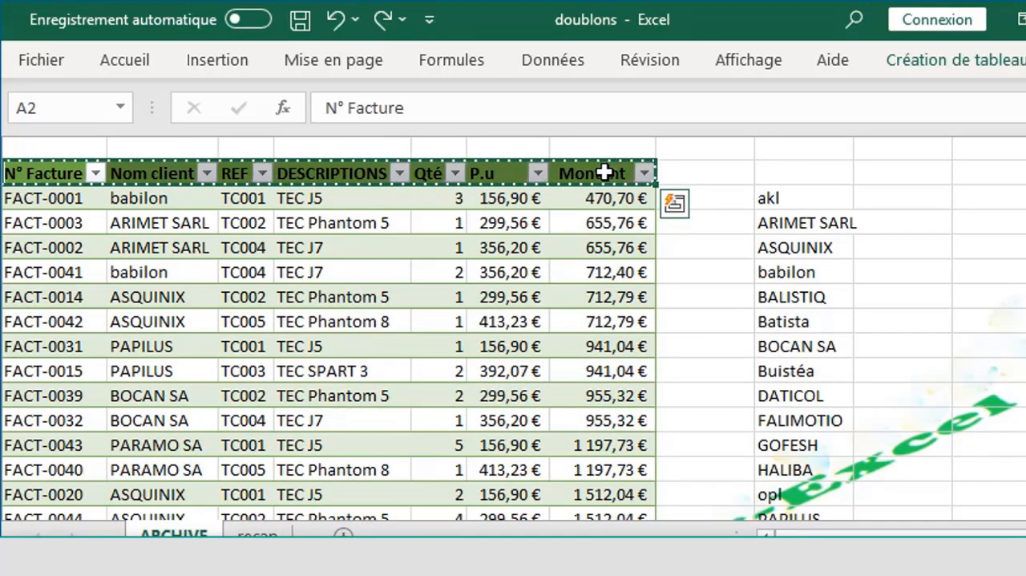
click(266, 534)
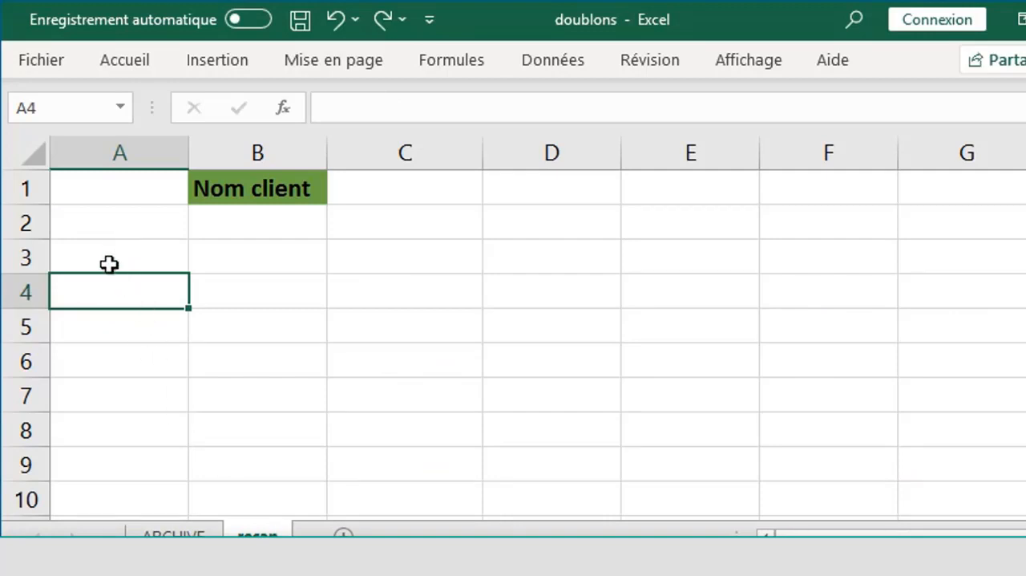
click(109, 264)
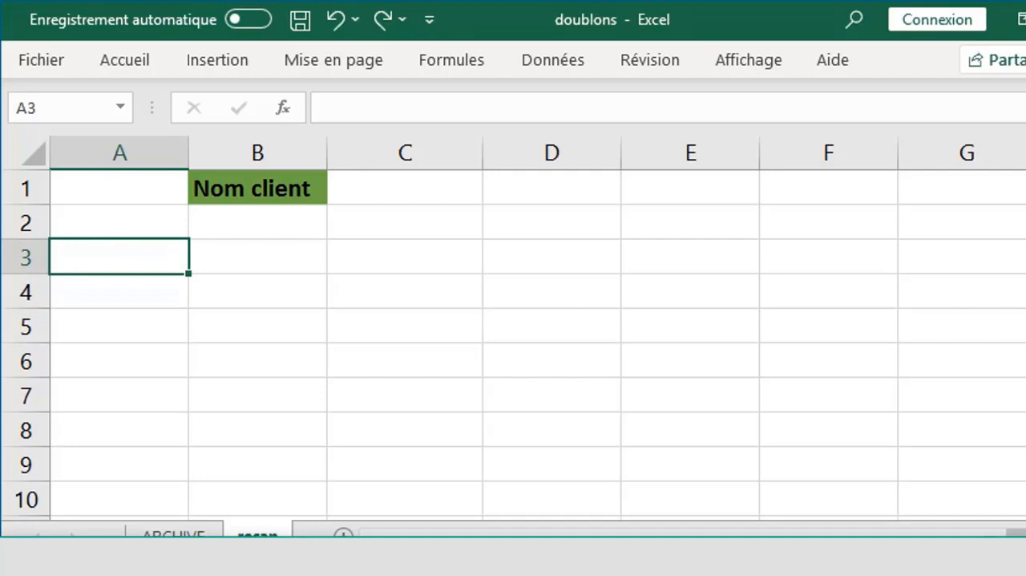
key(ctrl+v)
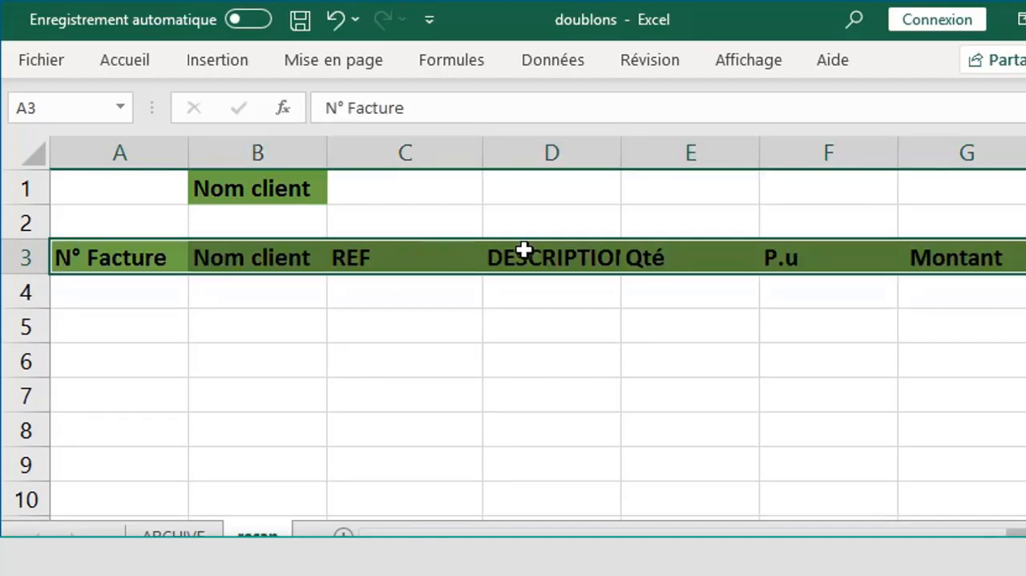
- Set the font colour of the pasted header row on the recap sheet to white
click(124, 64)
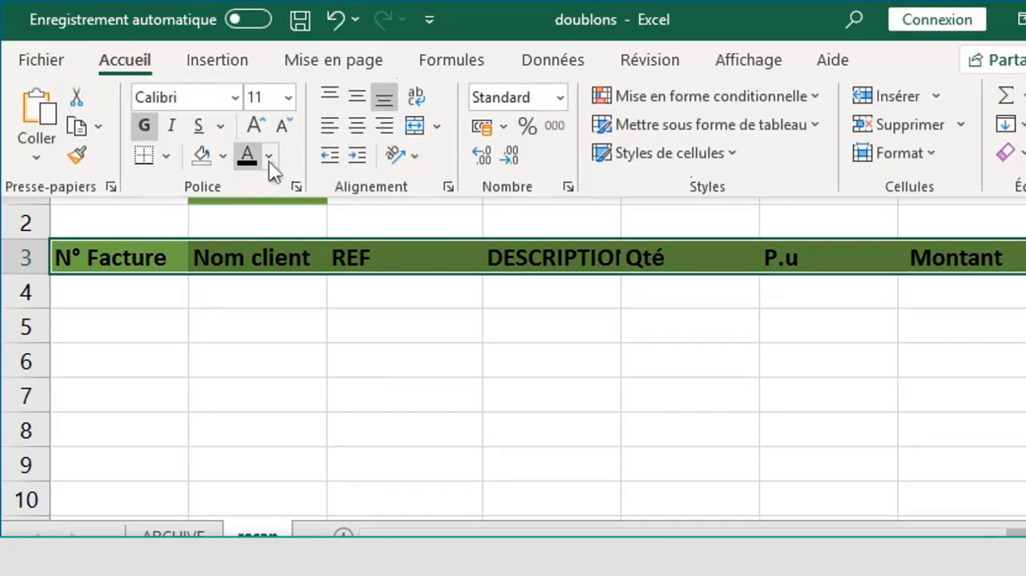
click(269, 155)
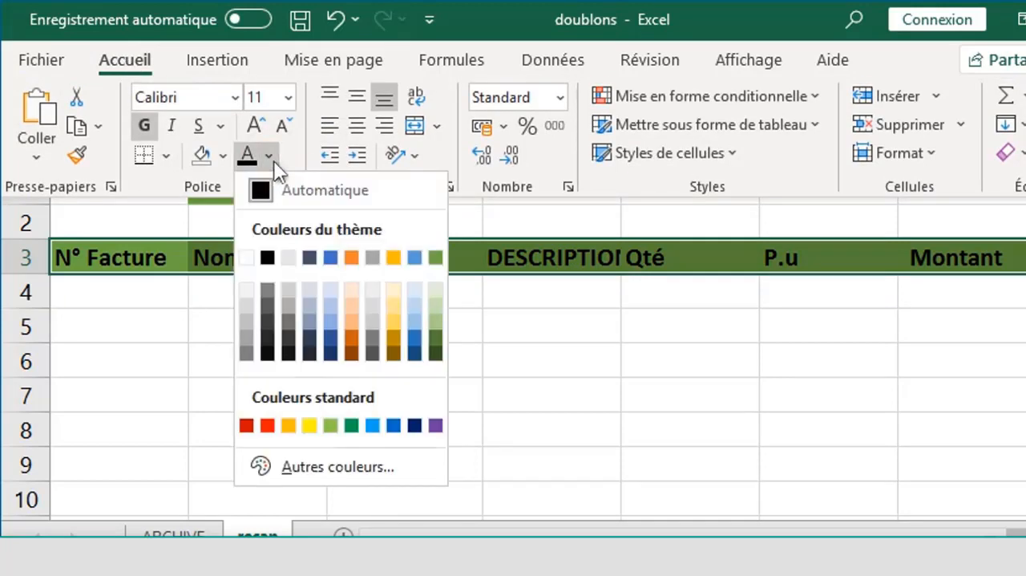
click(248, 256)
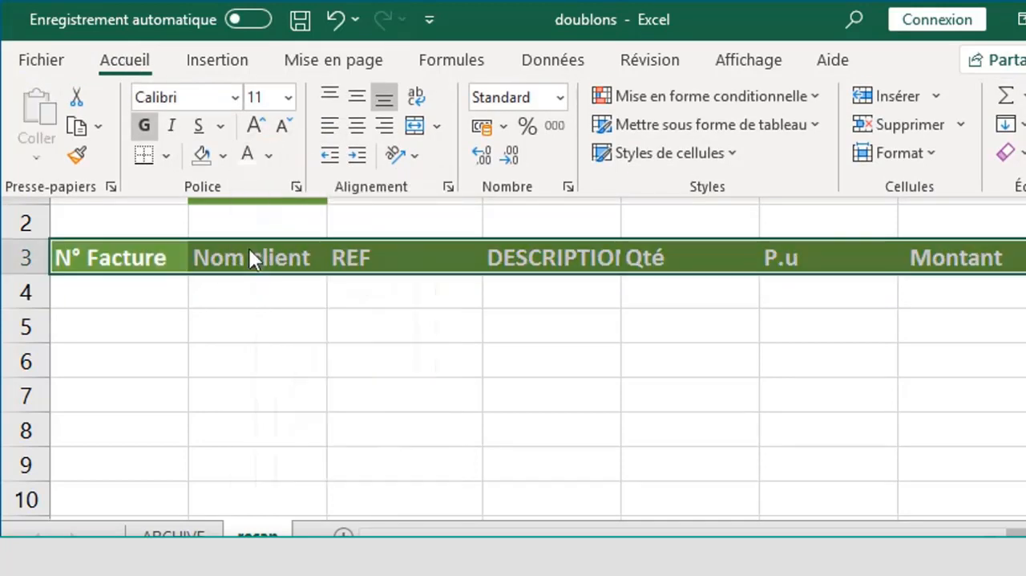
- Begin a FILTRE formula in recap cell A4 with Tableau1 as the array to filter
click(170, 302)
click(169, 303)
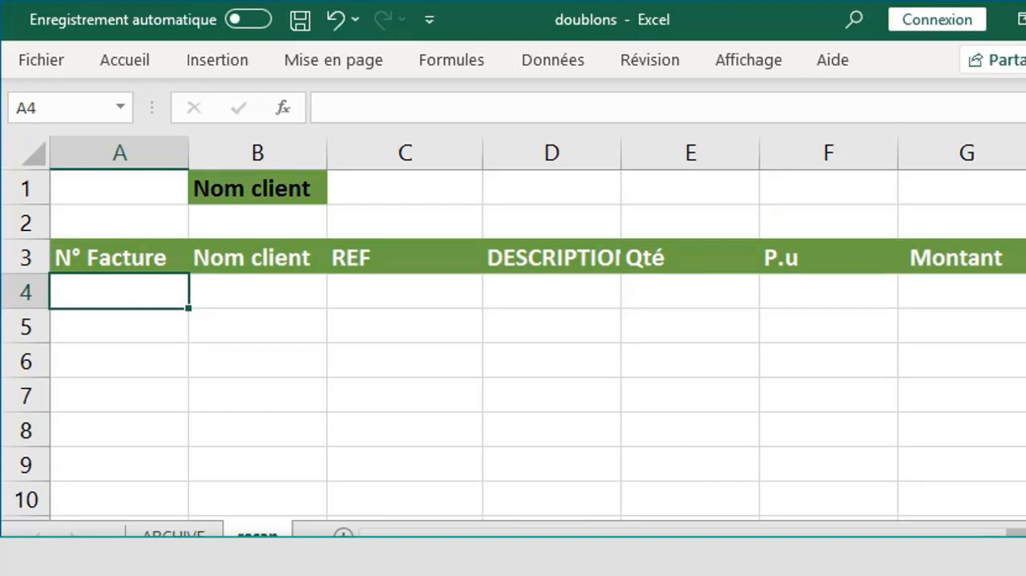
text(=)
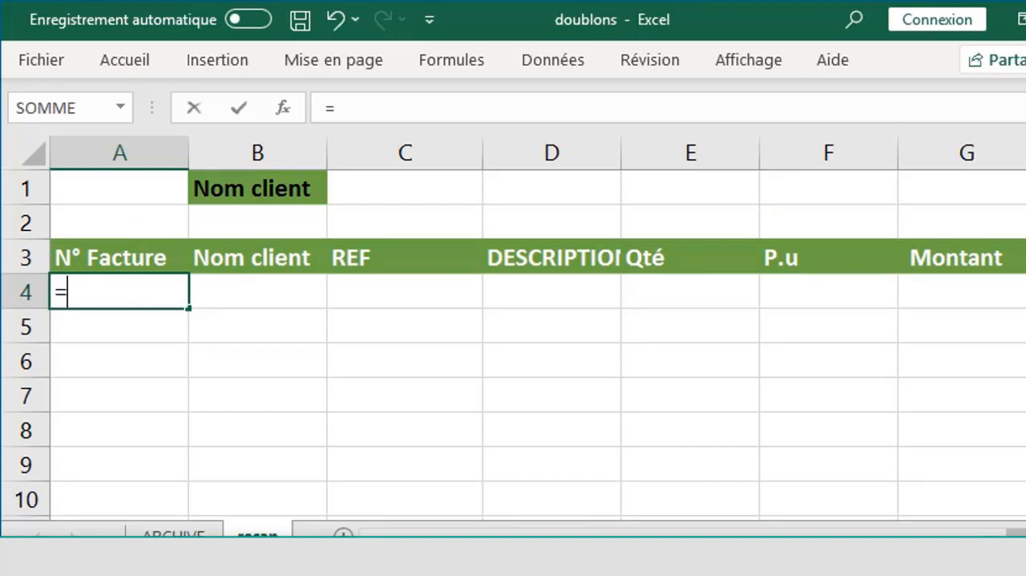
text(f)
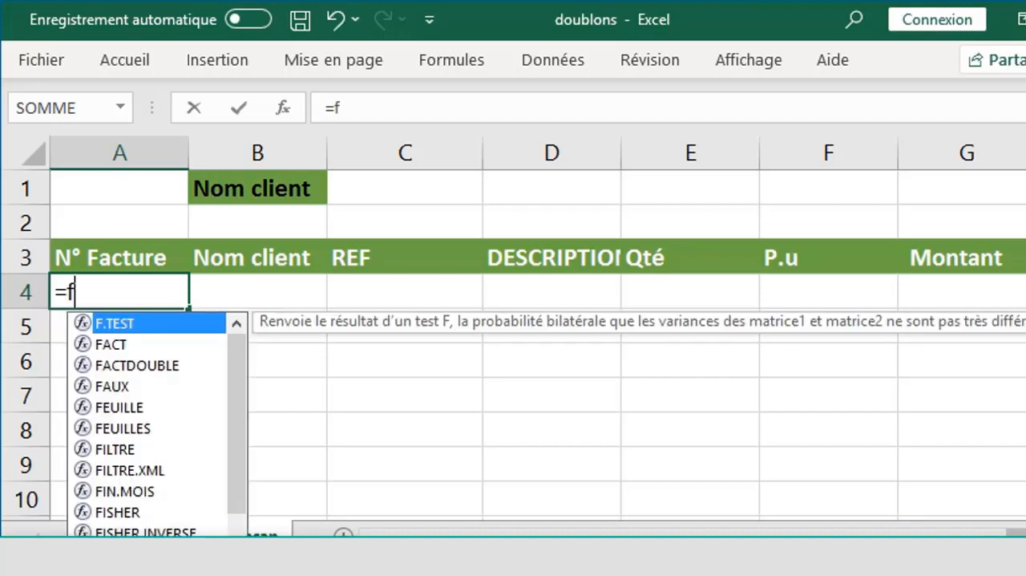
text(il)
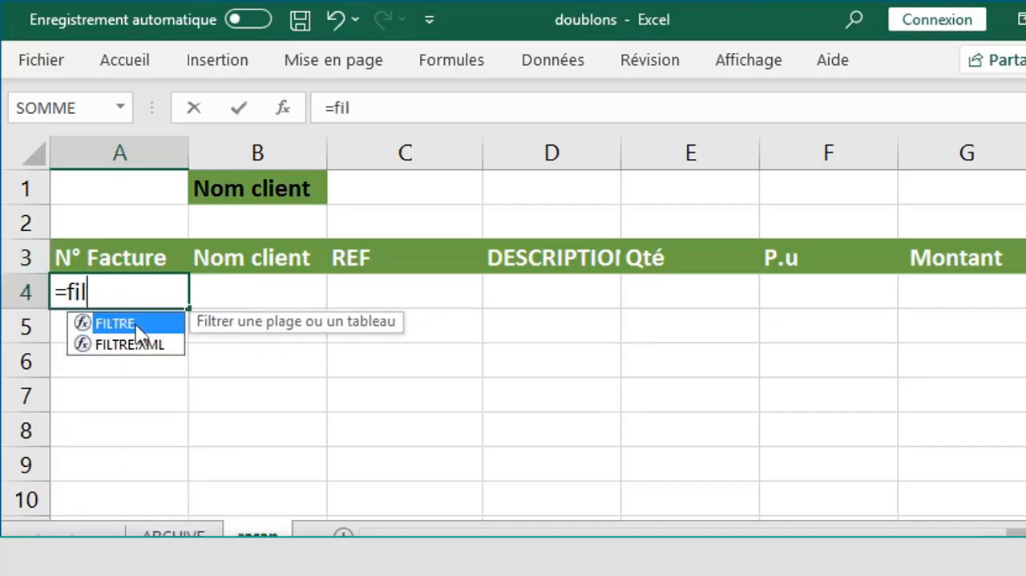
double_click(137, 327)
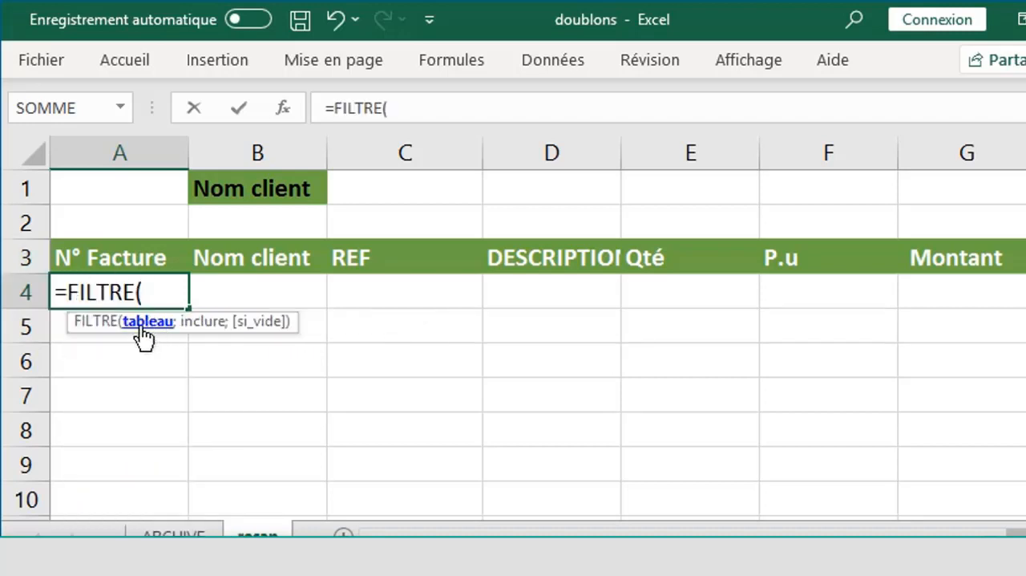
text(t)
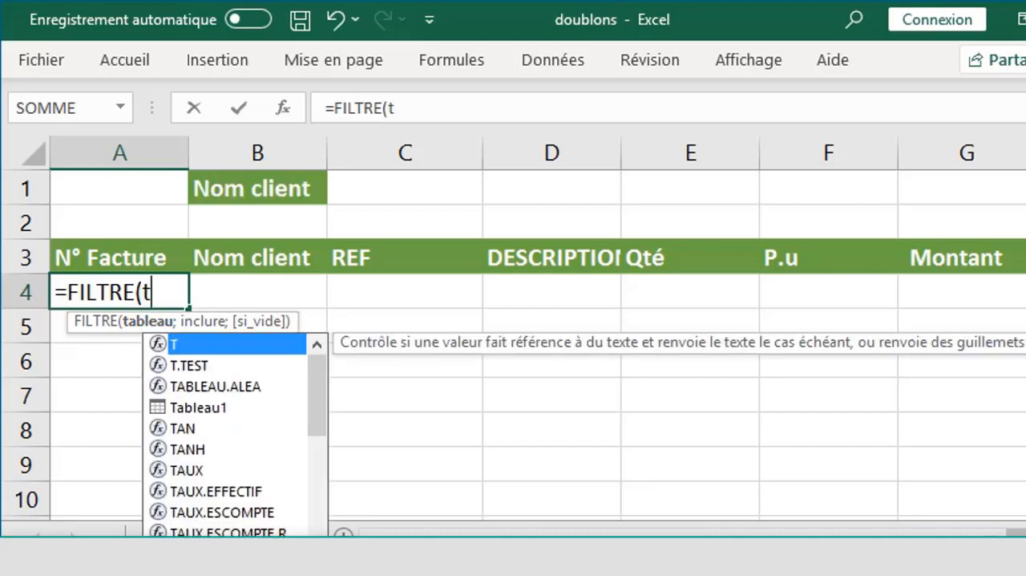
double_click(203, 407)
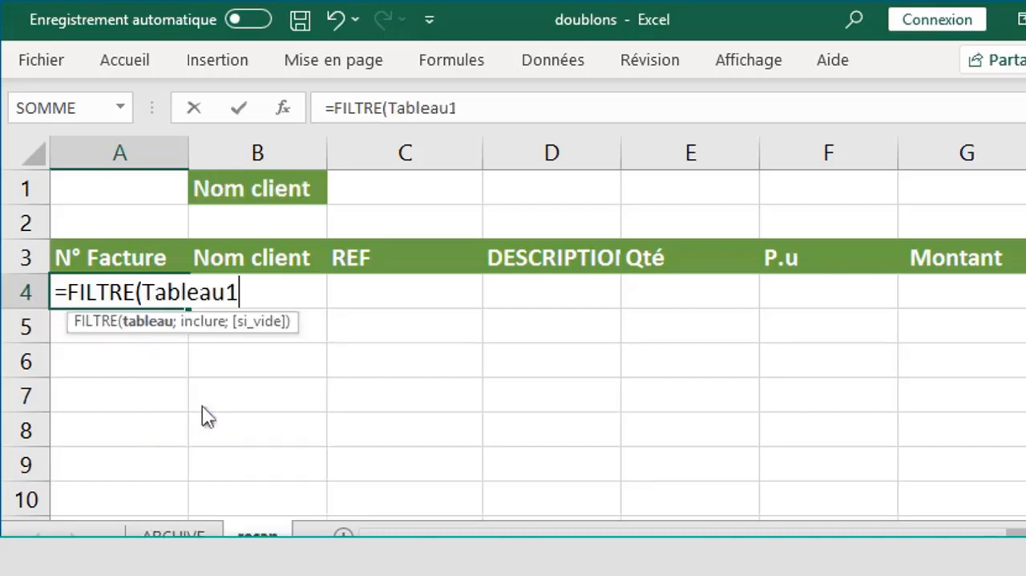
text(;)
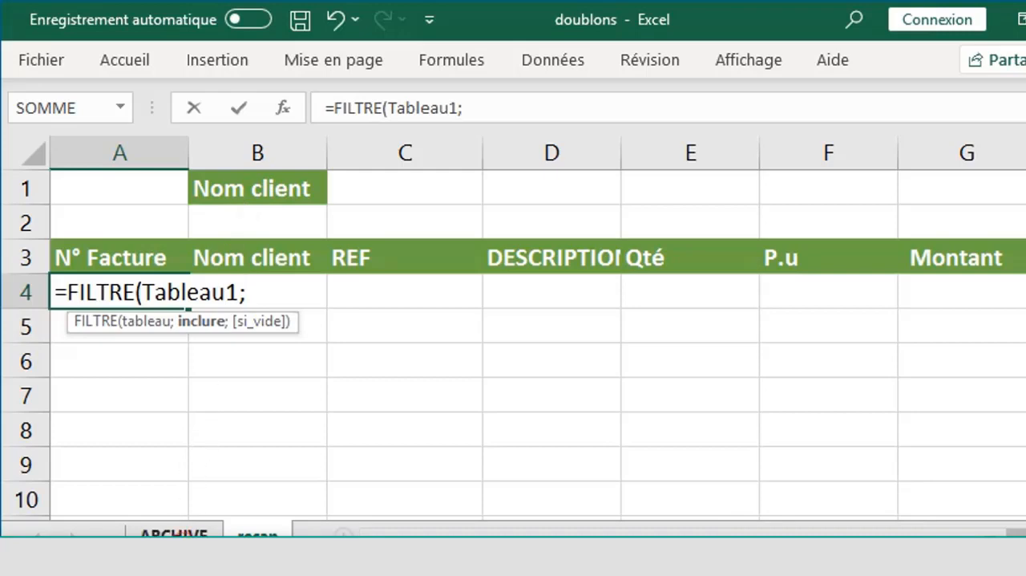
- Complete the FILTRE formula with the condition Tableau1[Nom client]=C1 and an empty string "" as the if-empty value
click(173, 533)
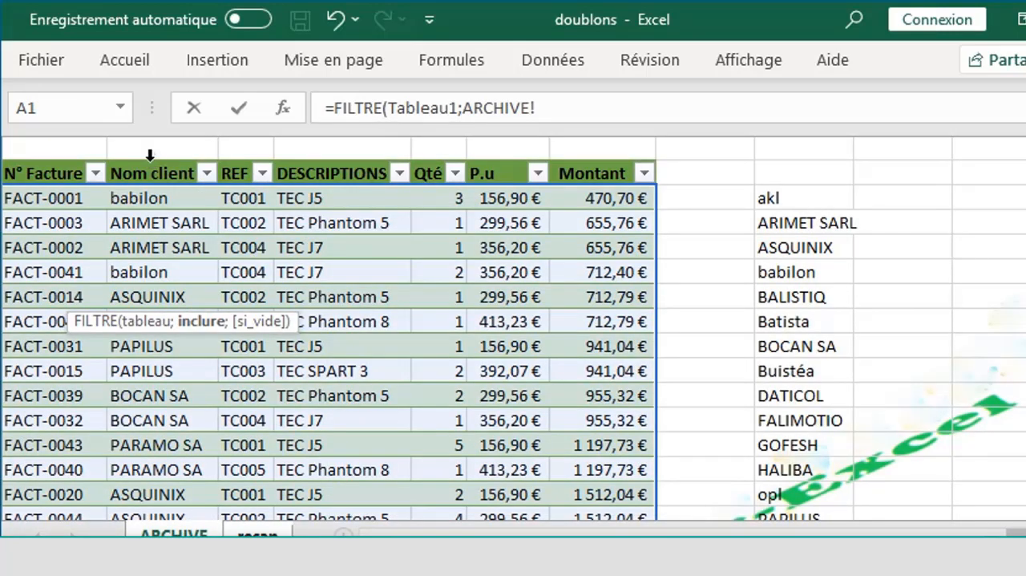
click(150, 155)
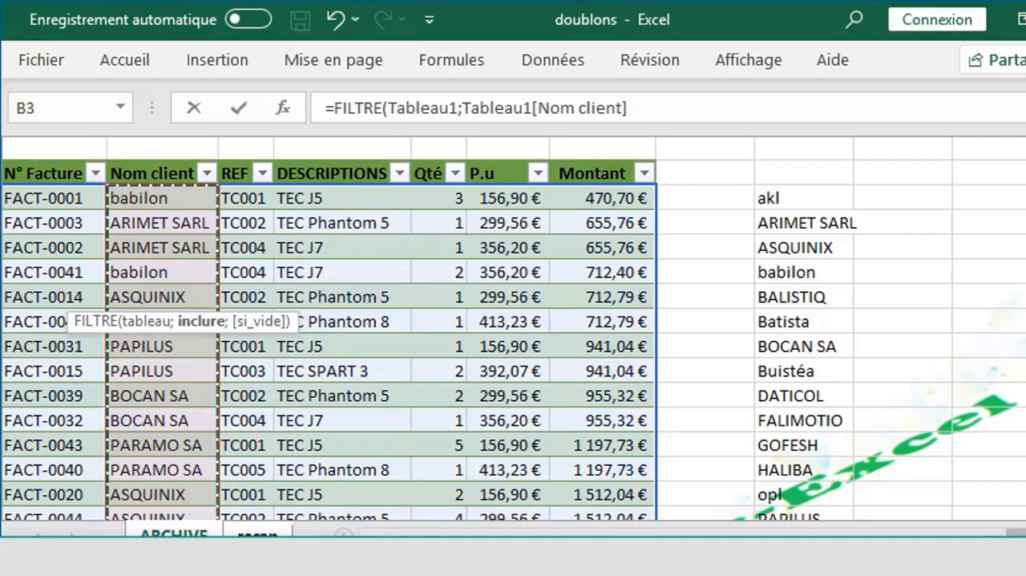
text(;)
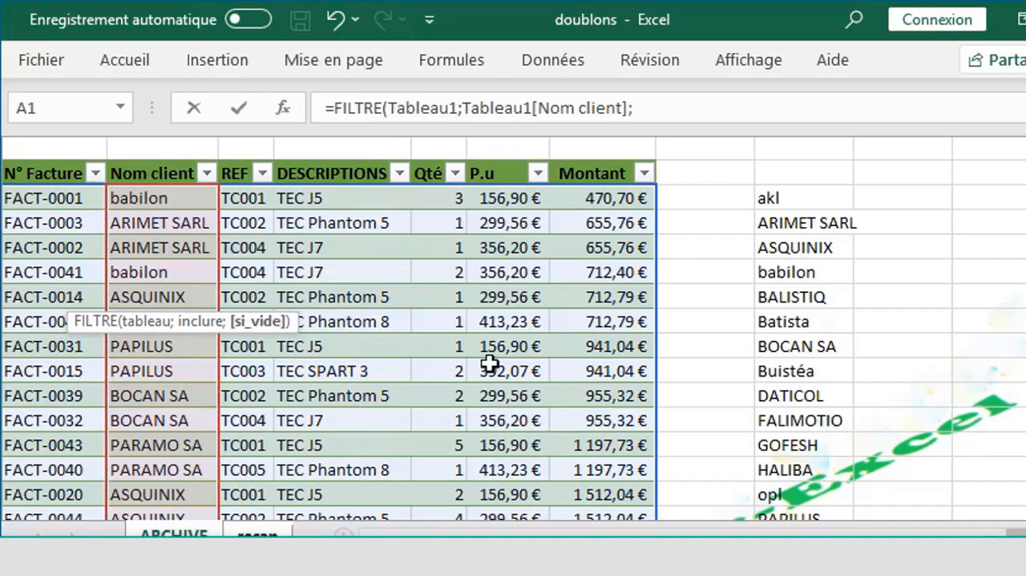
click(257, 535)
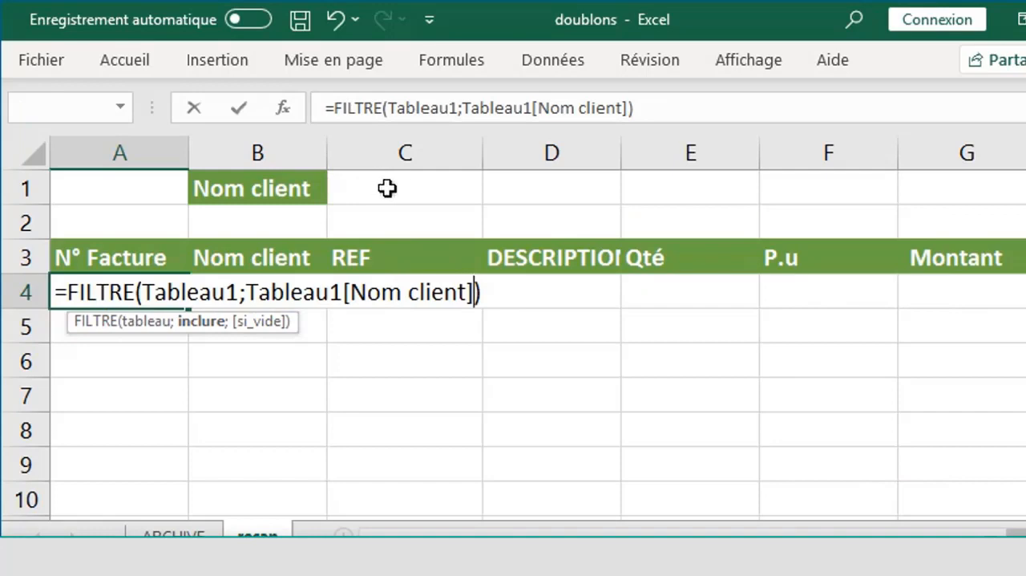
text(=)
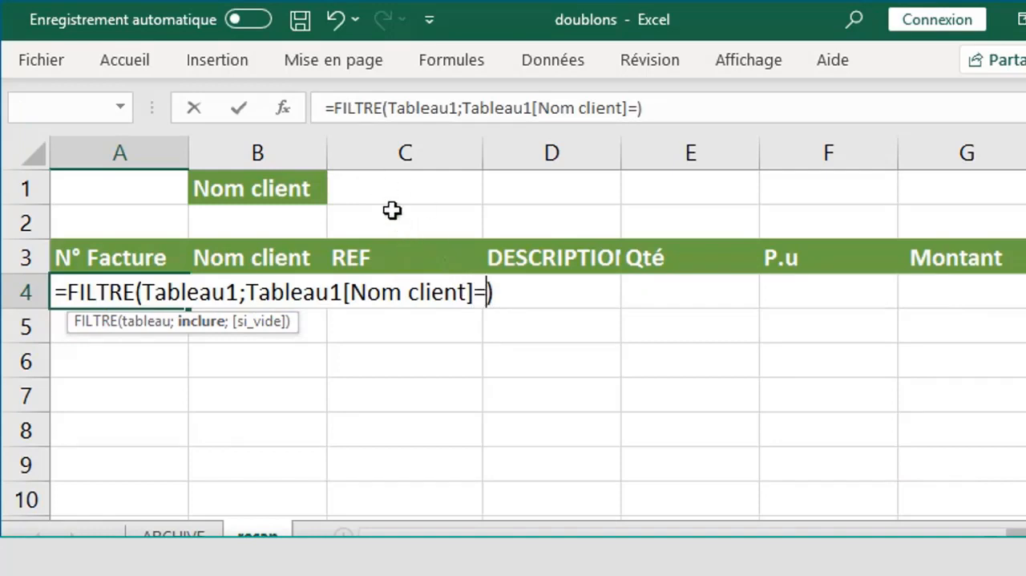
click(398, 190)
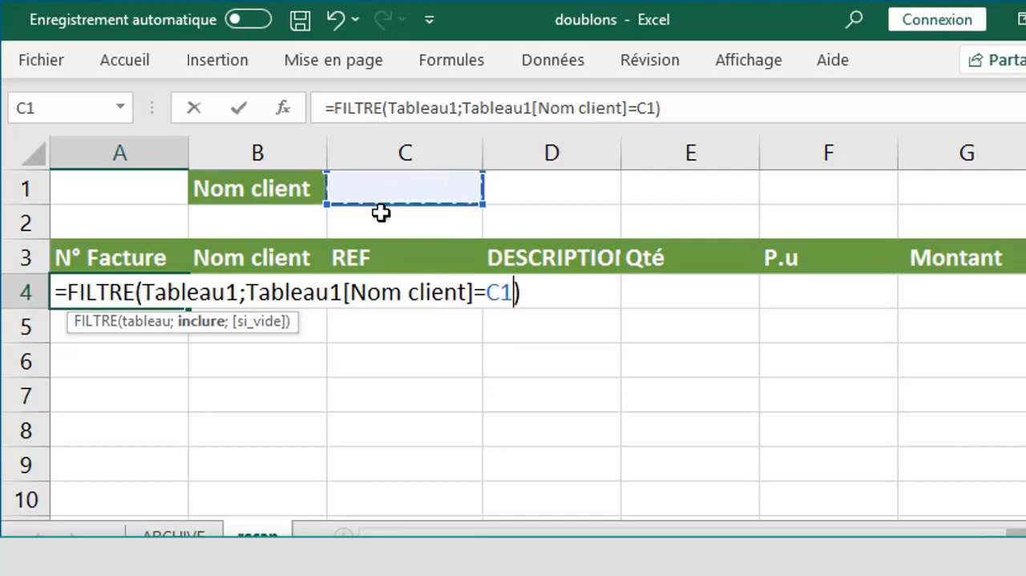
text(;)
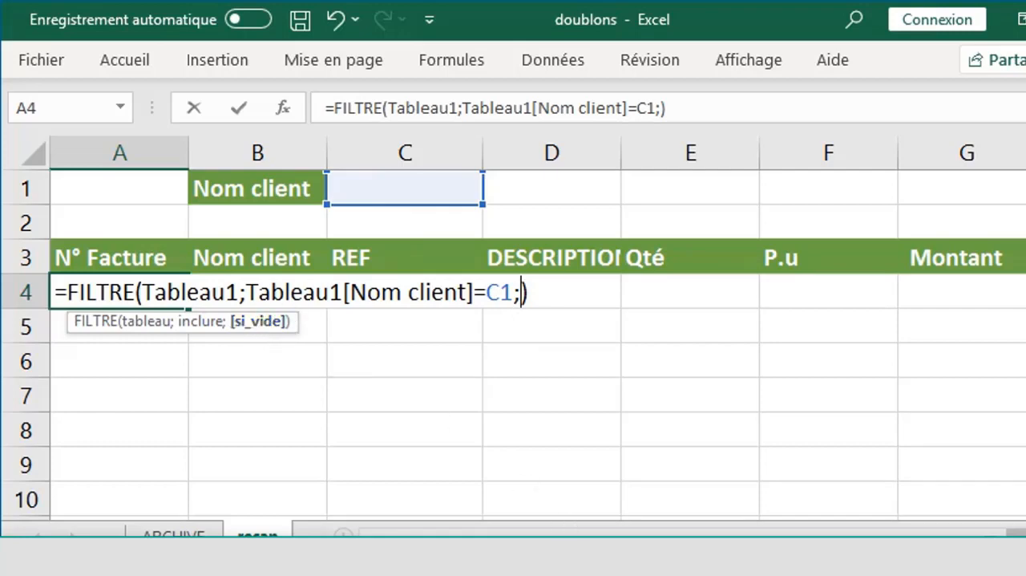
text("")
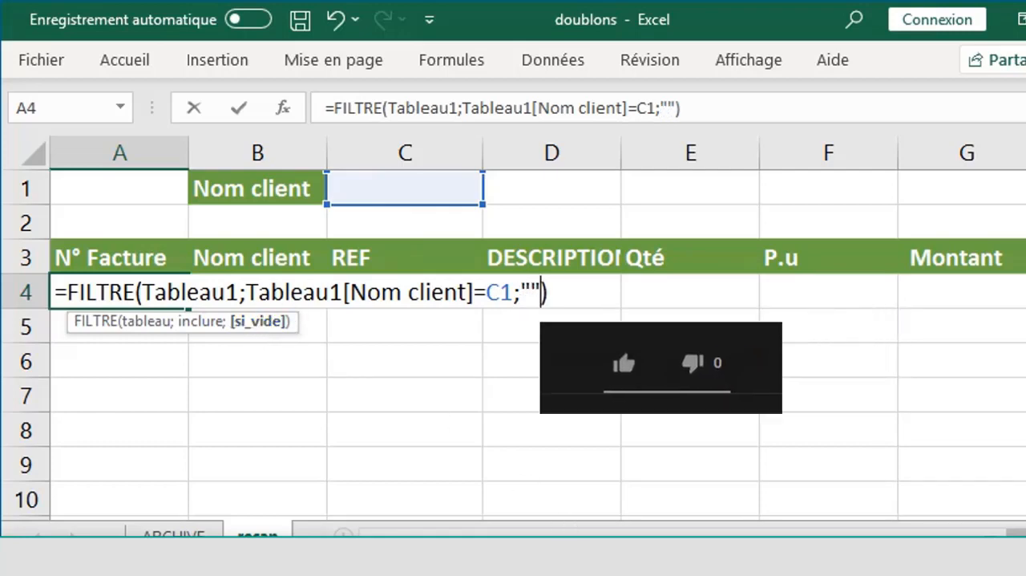
key(Return)
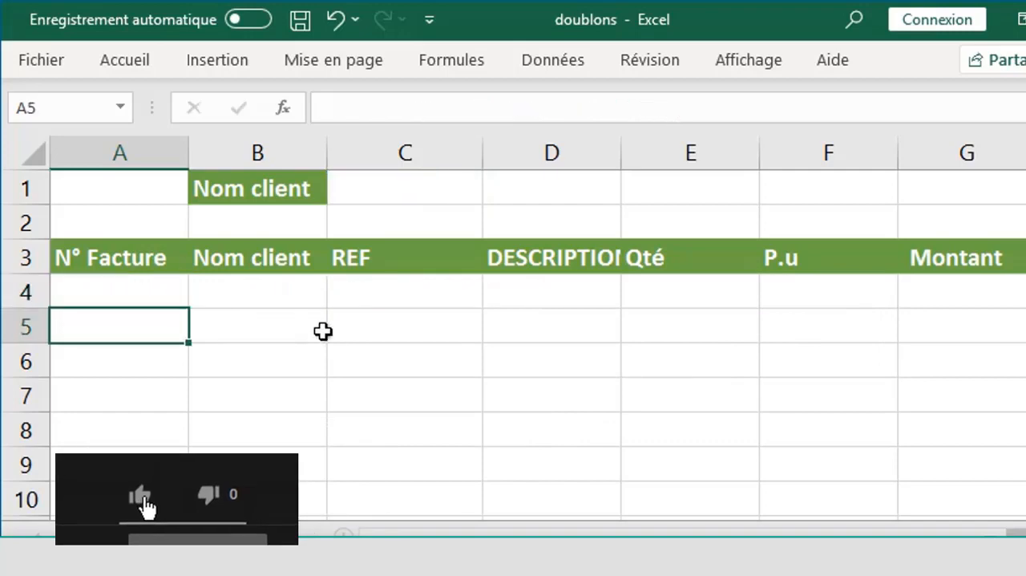
- Test the filtered invoice list by choosing ARIMET SARL and Buistéa in turn from the client drop-down in C1
click(376, 189)
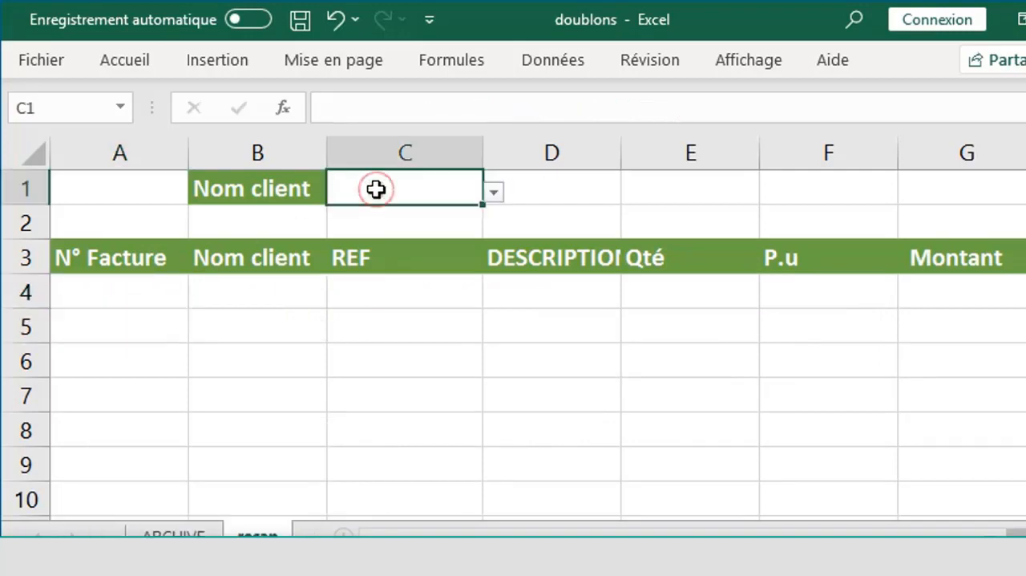
click(490, 192)
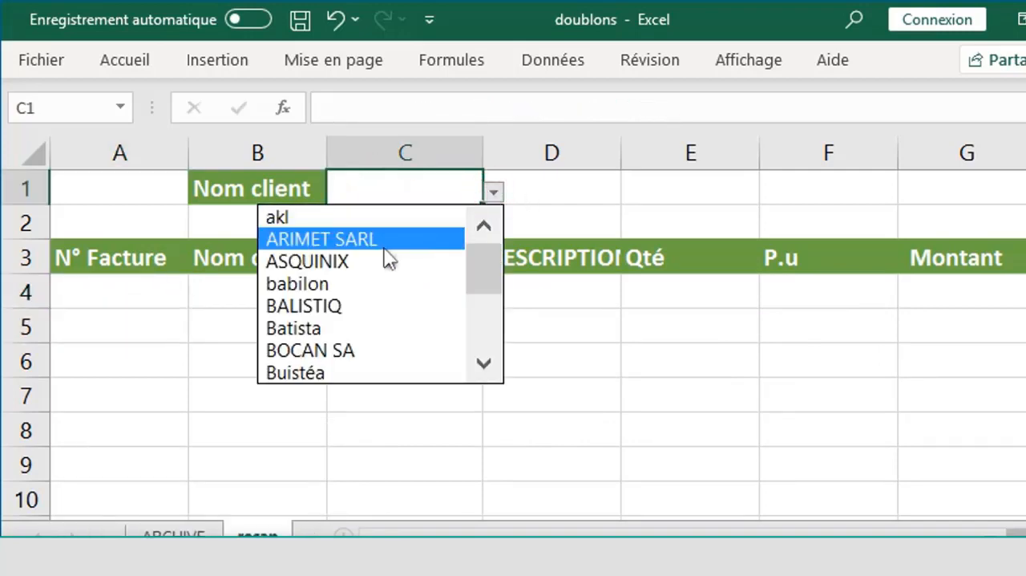
click(383, 244)
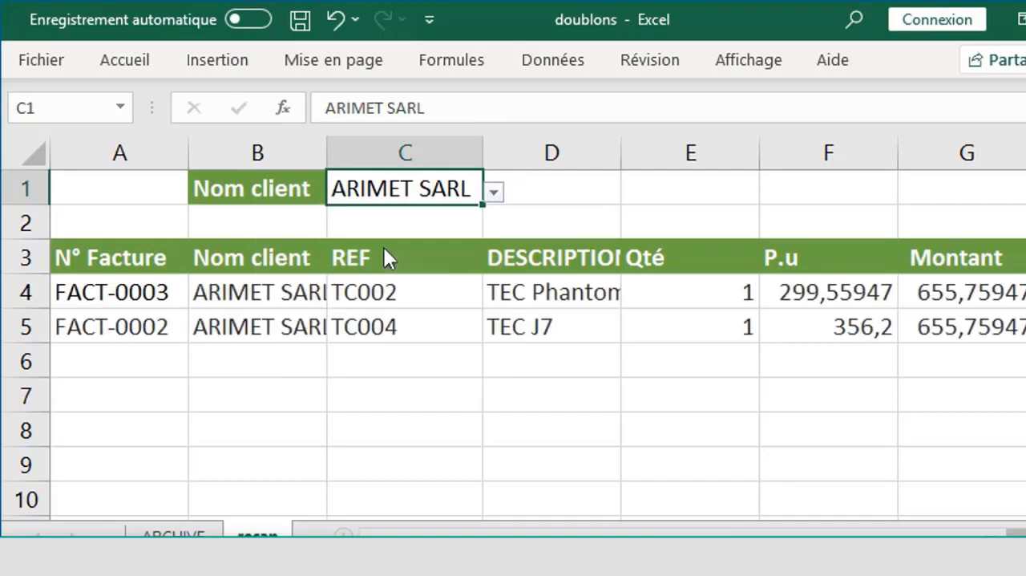
click(495, 195)
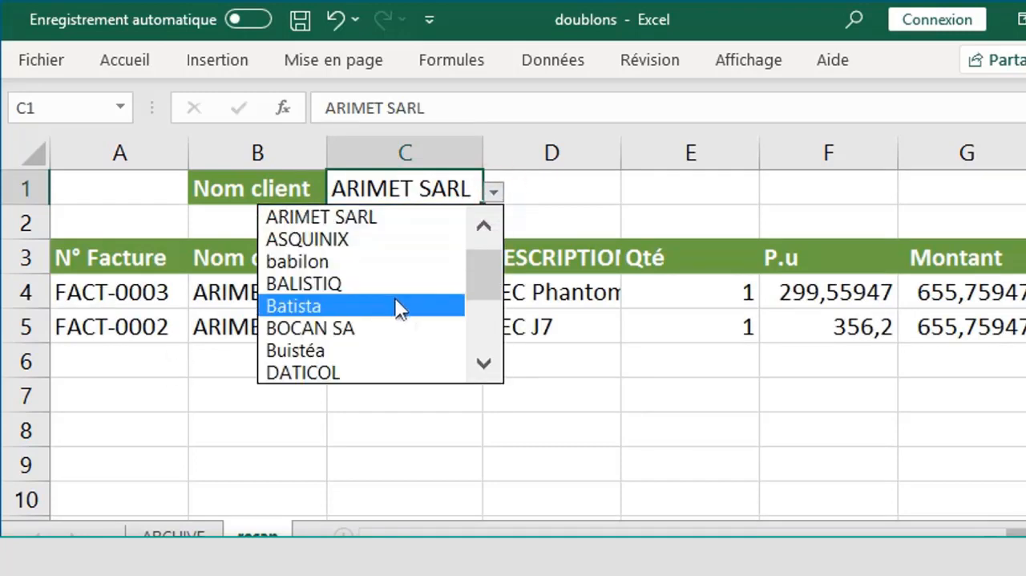
click(385, 347)
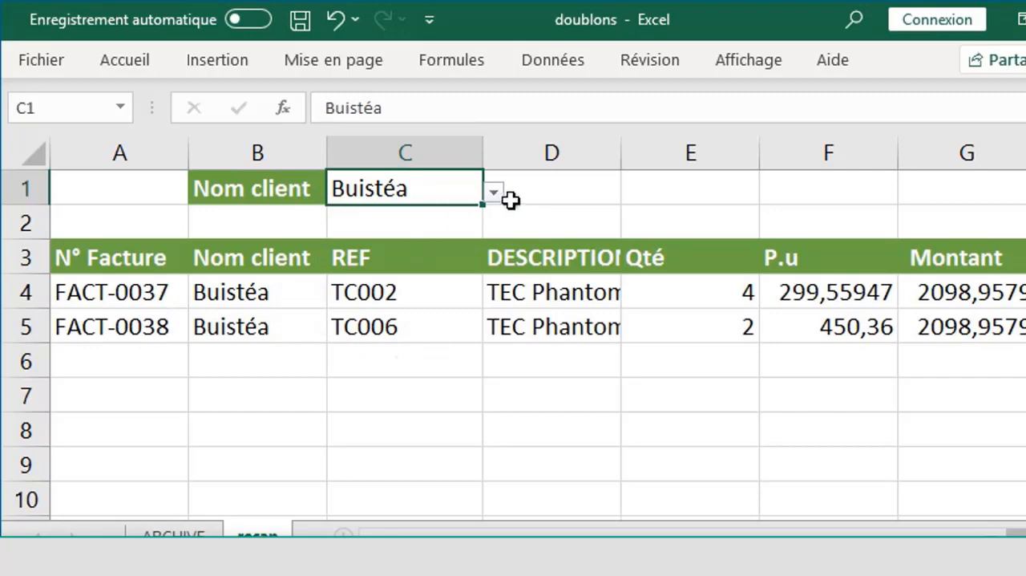
- Test more clients from the C1 drop-down, including FALIMOTIO, to check the invoices listed for each
click(497, 193)
click(366, 350)
click(494, 194)
click(430, 238)
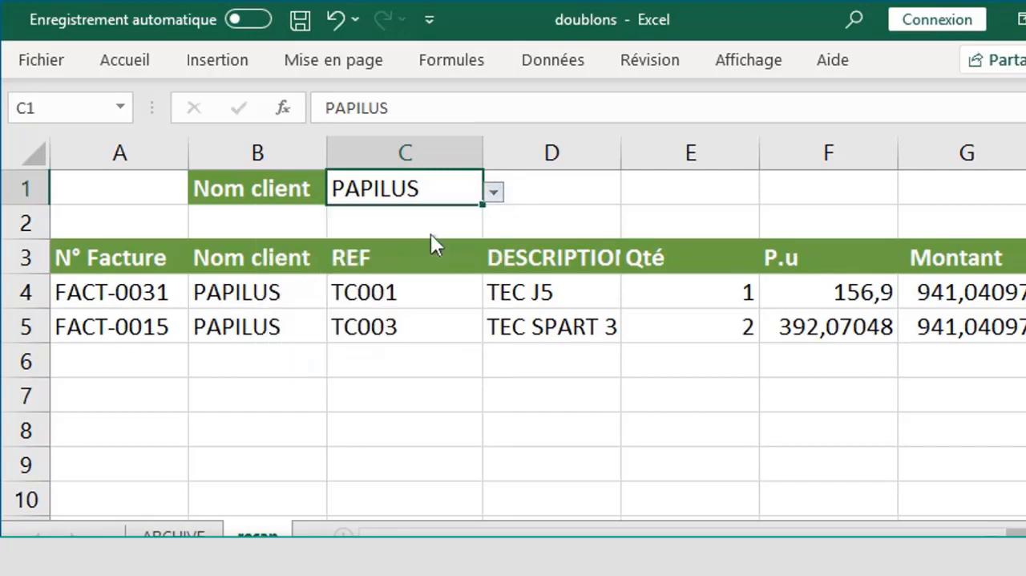
click(494, 197)
click(487, 258)
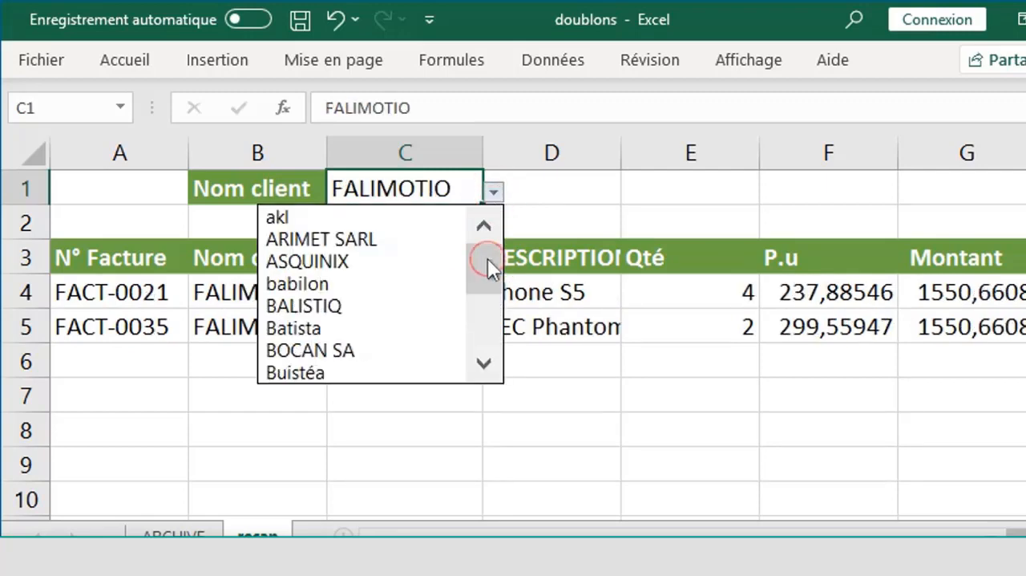
click(377, 239)
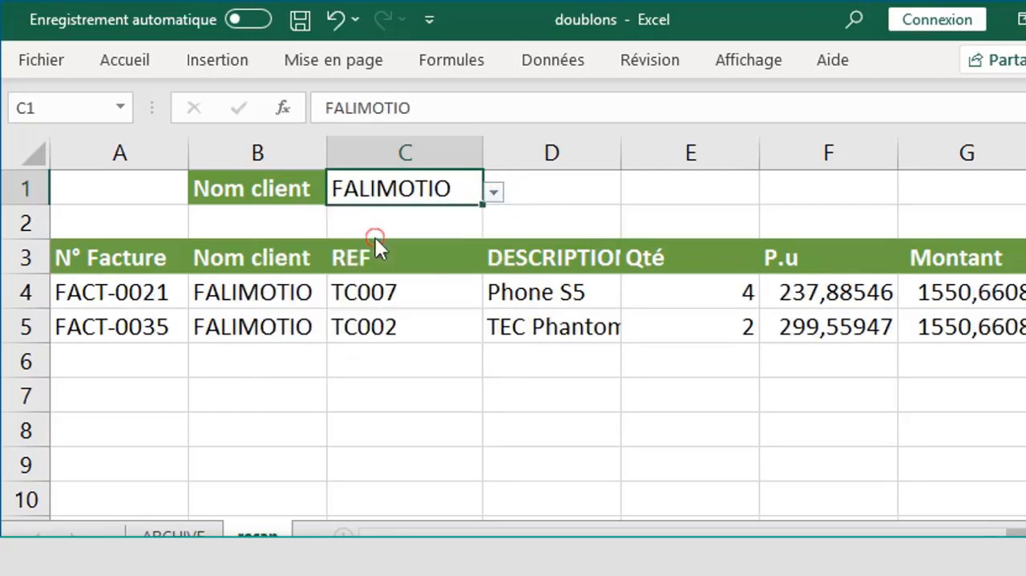
- Choose babilon from the client drop-down in C1 and check the full list of its invoices
click(493, 194)
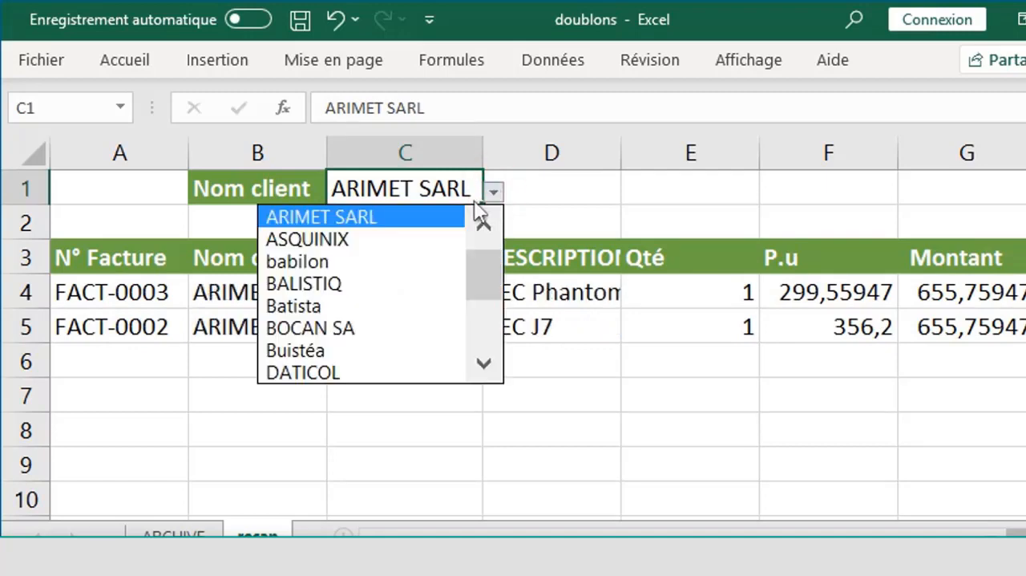
click(405, 269)
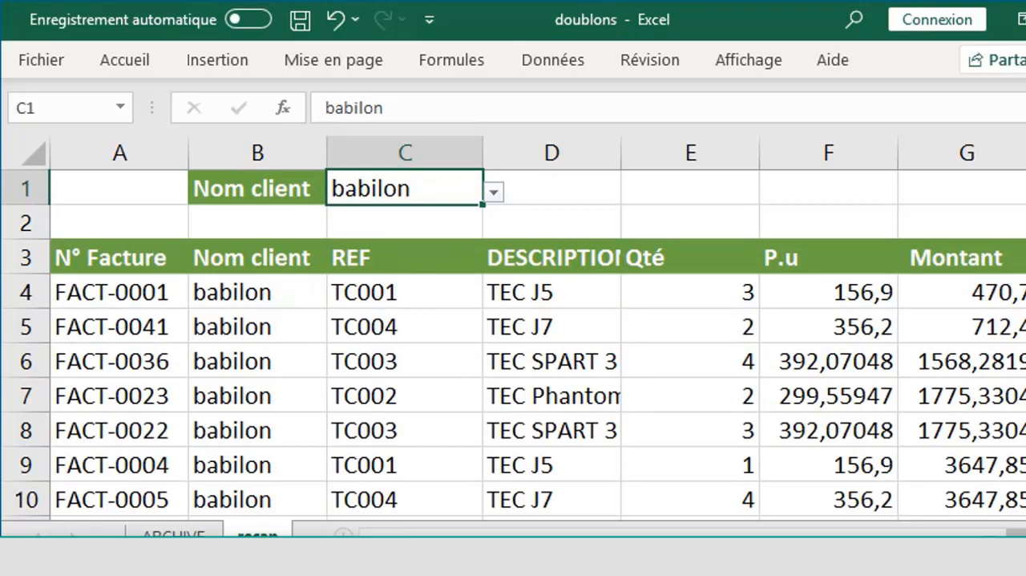
scroll(513, 345, down, 1)
scroll(513, 345, down, 3)
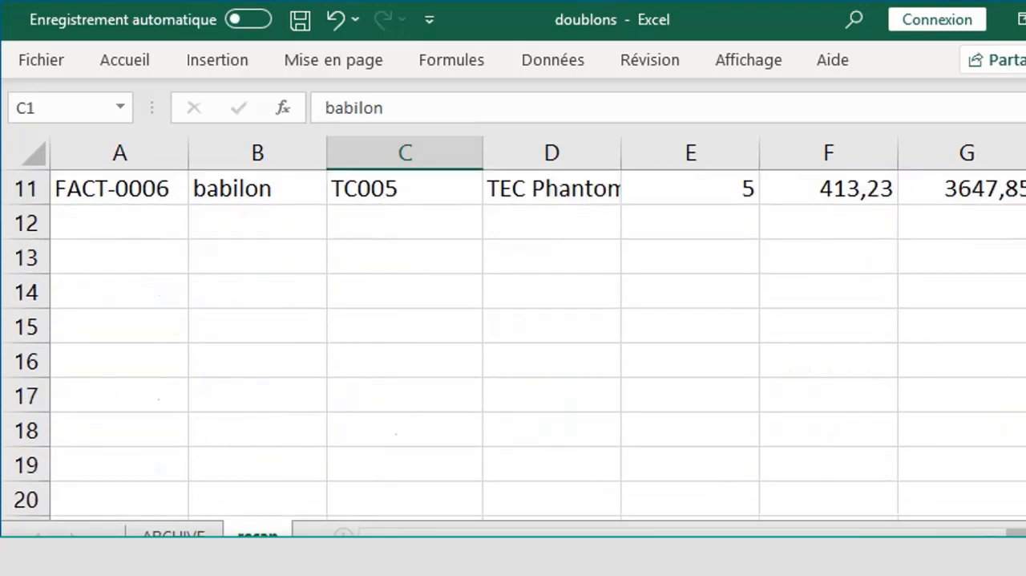
scroll(200, 353, up, 4)
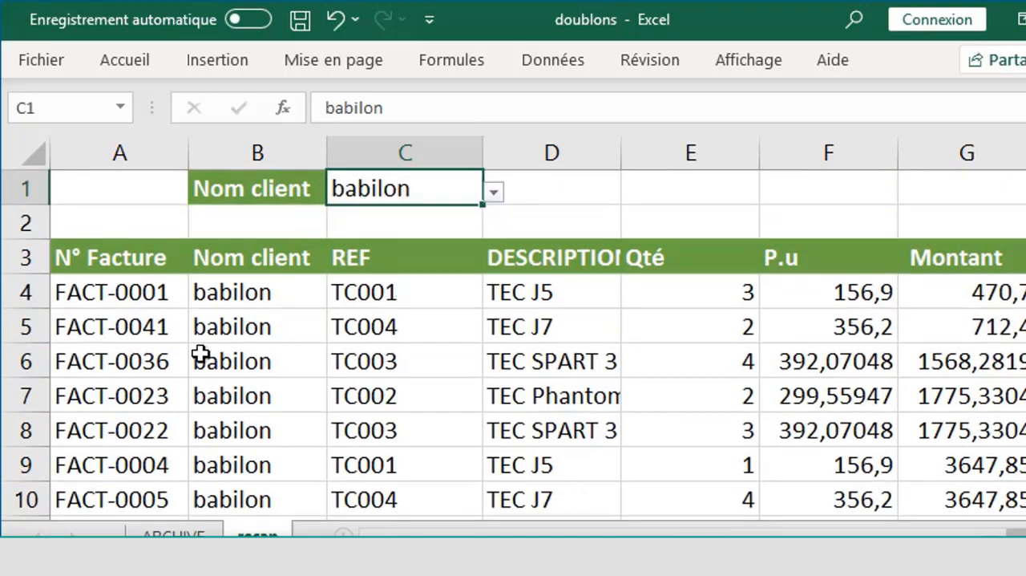
- Wrap the FILTRE formula in A4 in the TRIER function to sort the client's invoices, and check the sorted list
click(117, 296)
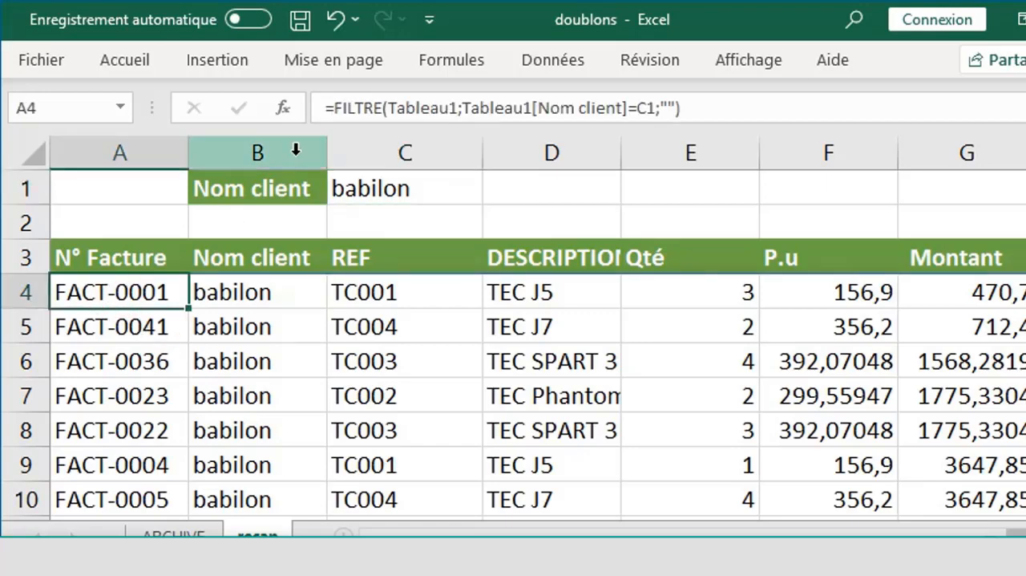
click(335, 109)
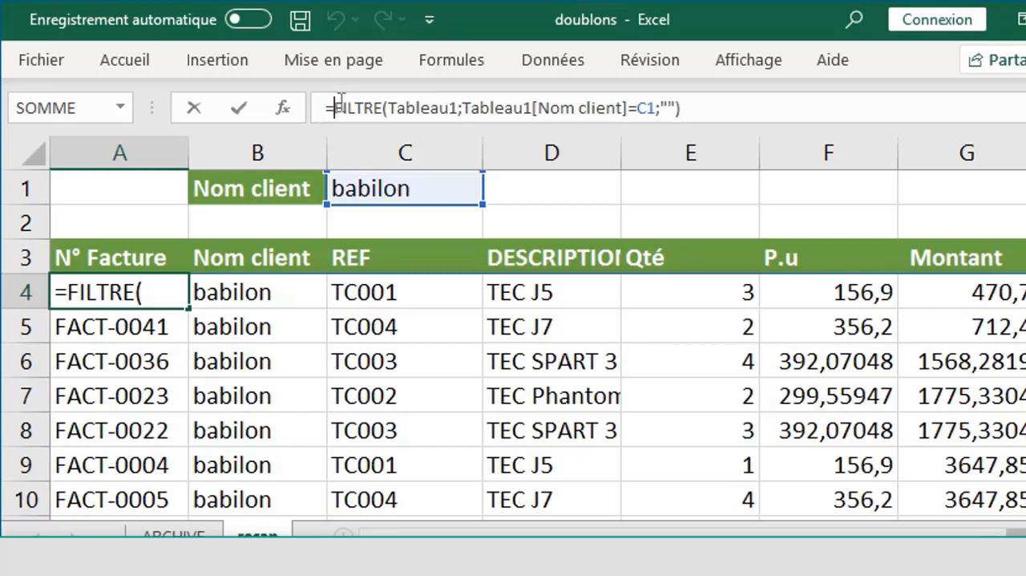
text(t)
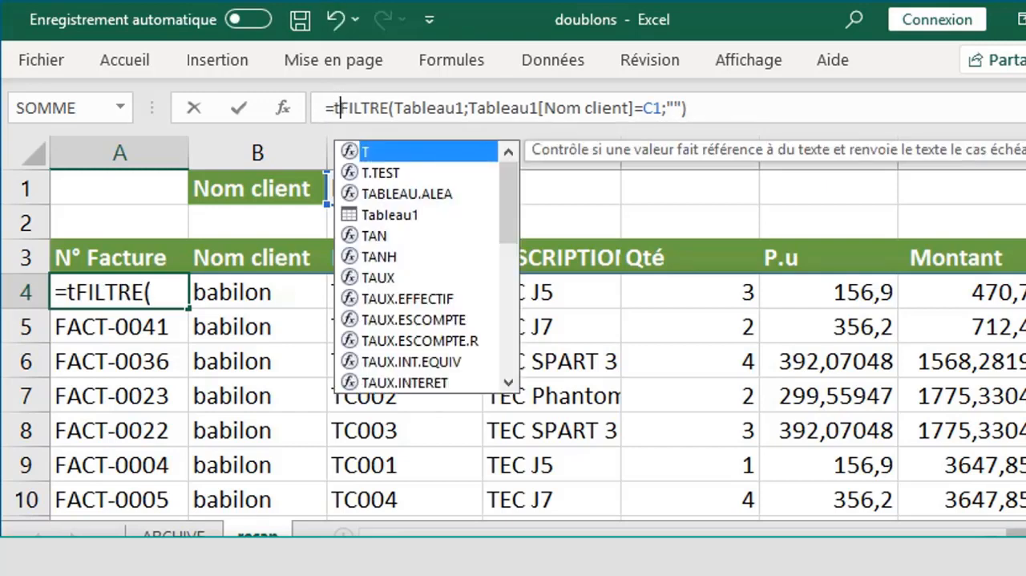
text(r)
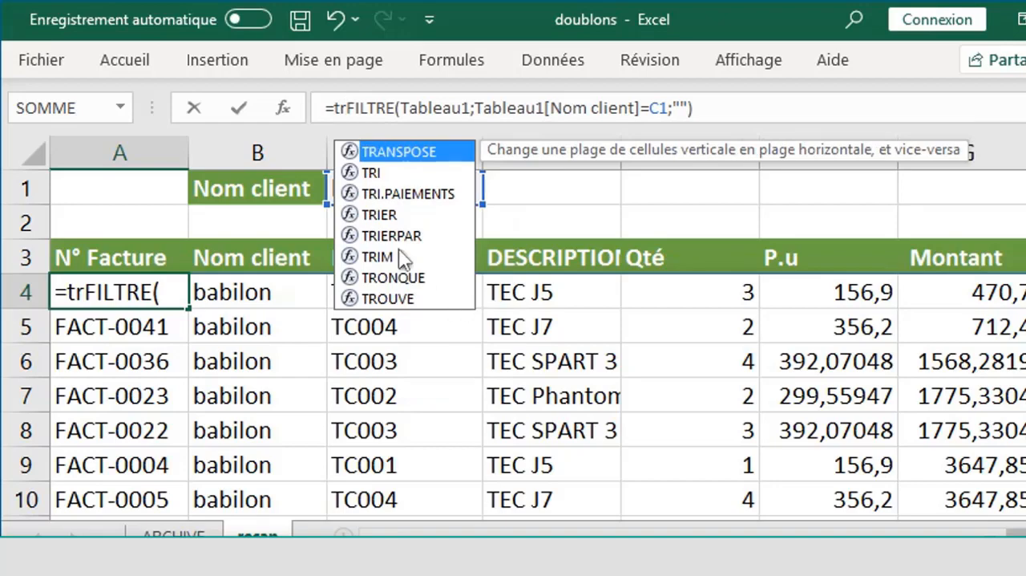
click(376, 213)
double_click(377, 213)
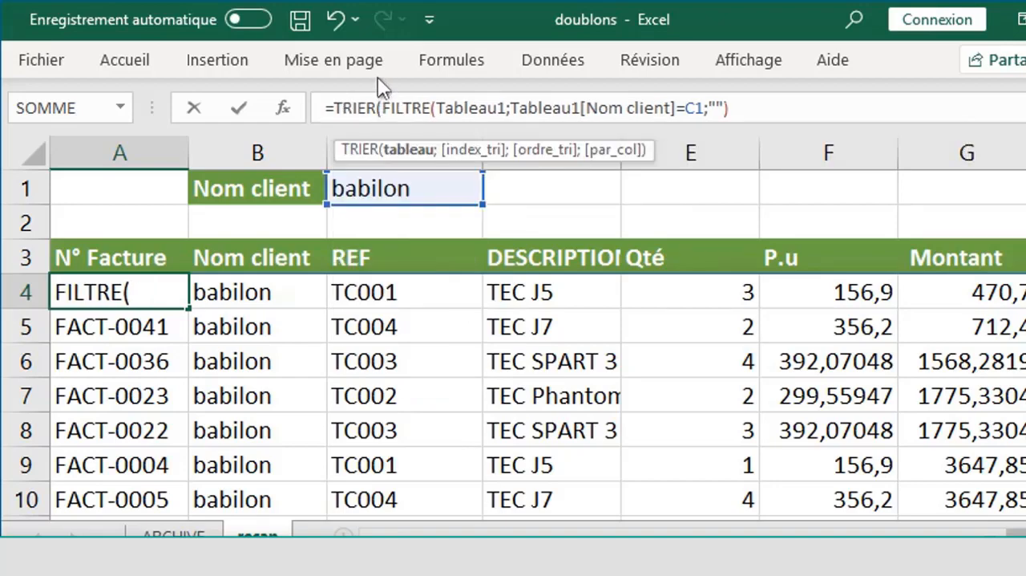
key(Return)
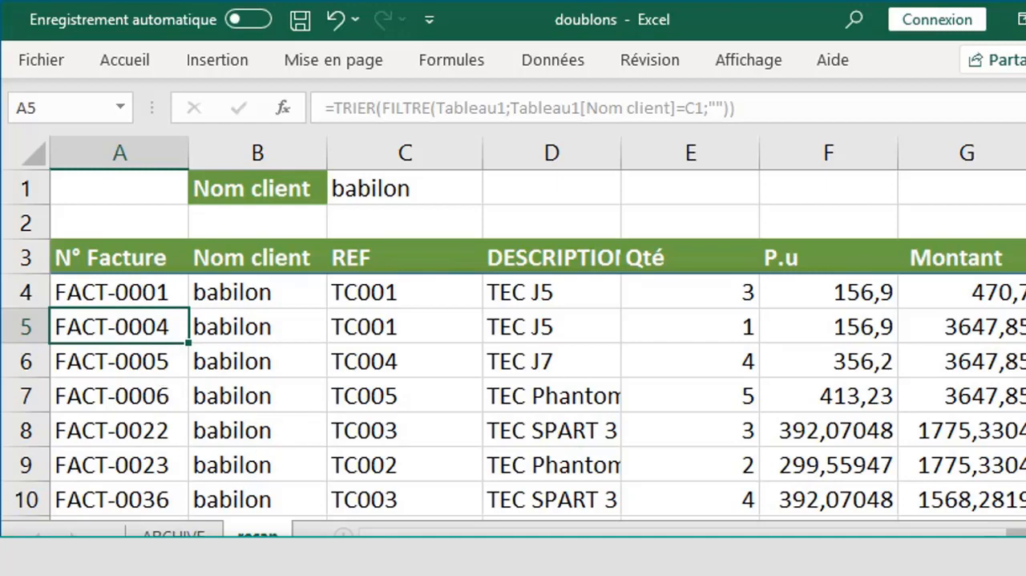
scroll(513, 345, down, 1)
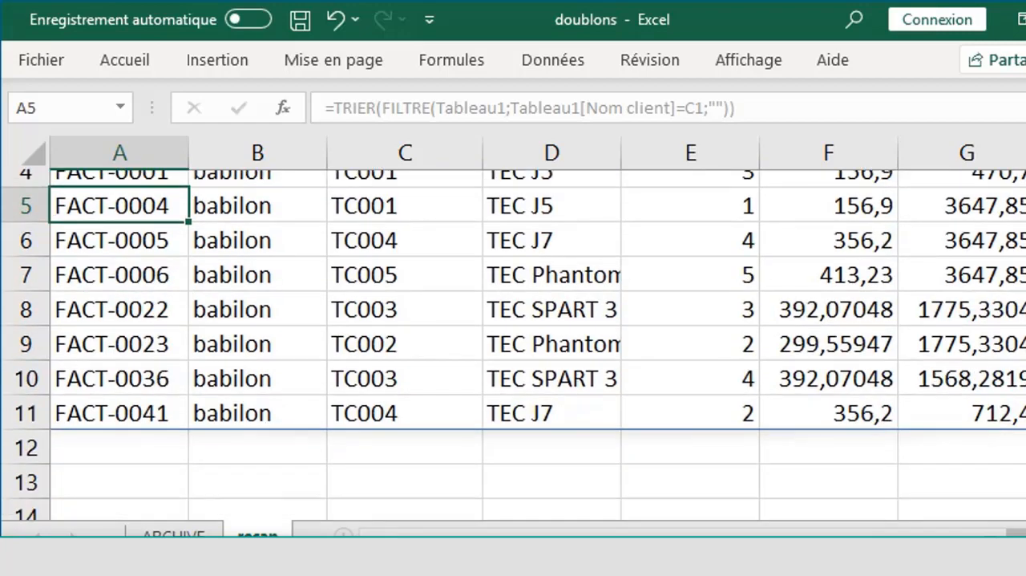
scroll(884, 161, up, 1)
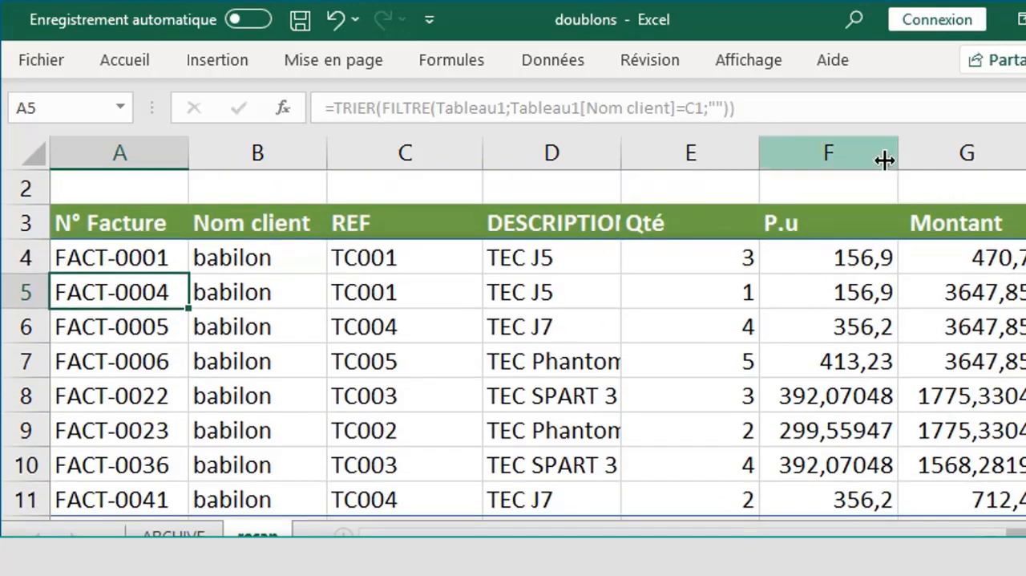
- Apply the euro accounting number format to the P.u and Montant columns (F and G), and check the formatted amounts
drag(845, 135, 962, 148)
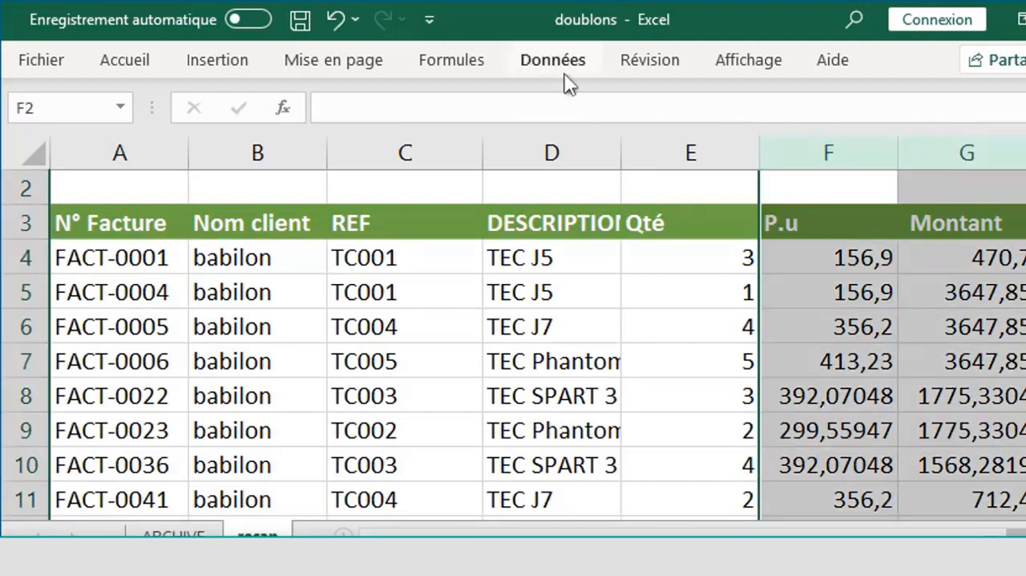
click(572, 65)
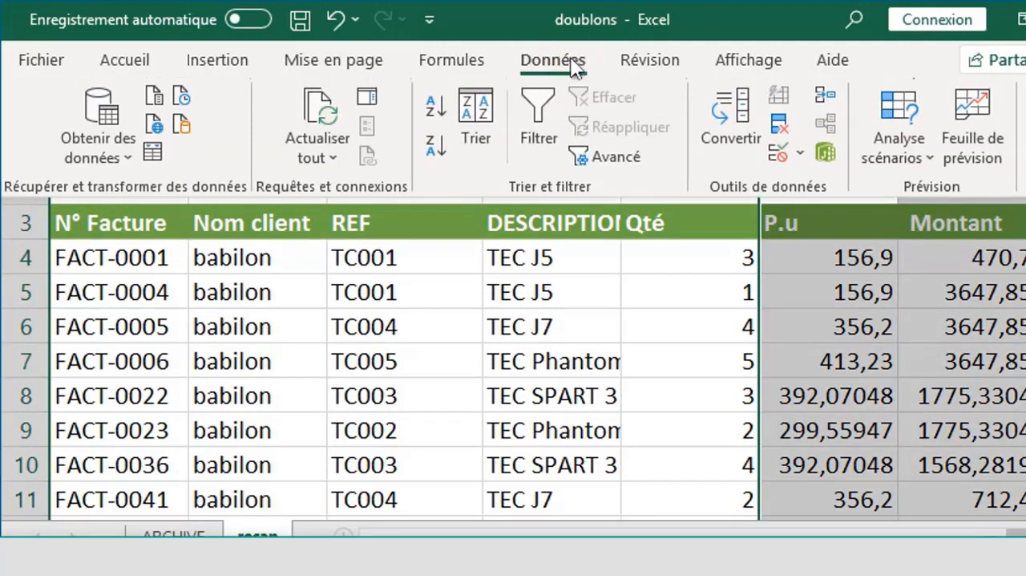
click(138, 61)
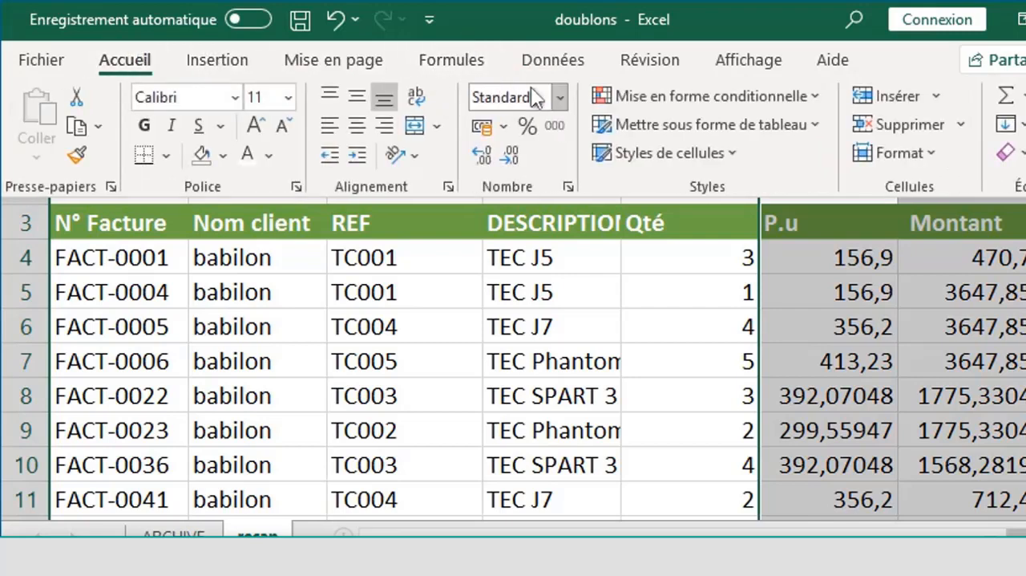
click(481, 128)
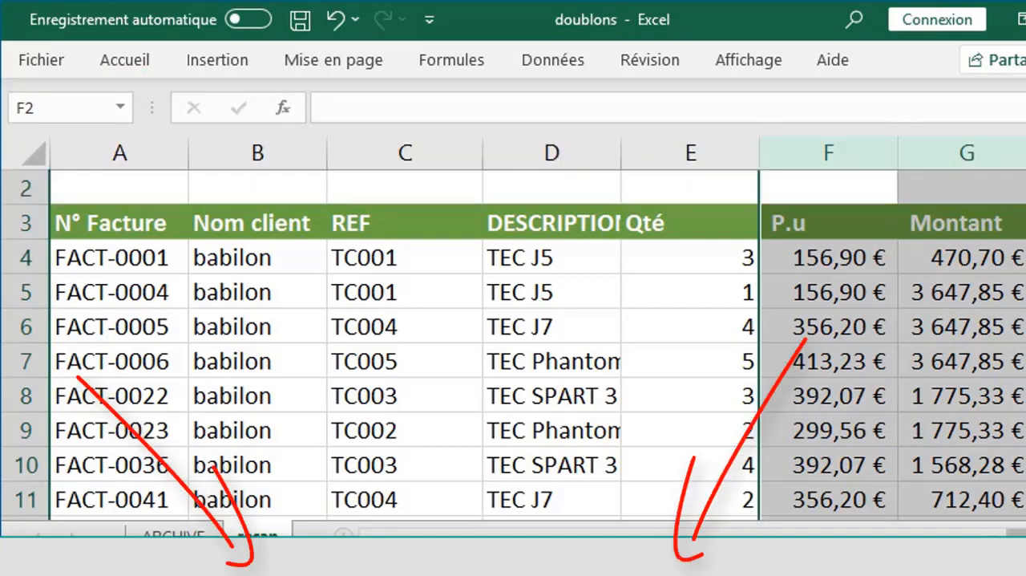
scroll(401, 345, down, 3)
scroll(401, 345, up, 3)
scroll(401, 344, up, 1)
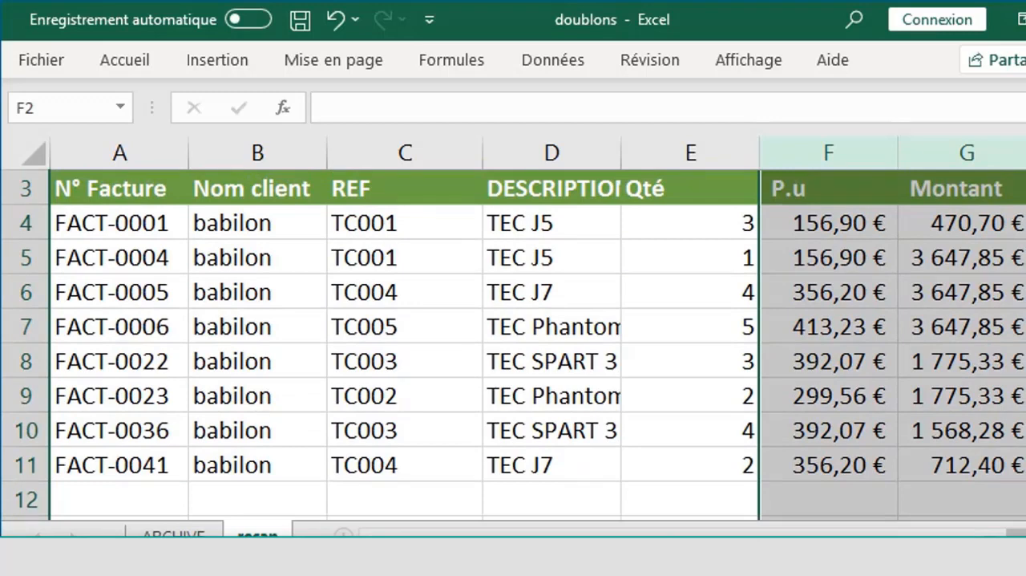
scroll(401, 345, up, 1)
click(1025, 326)
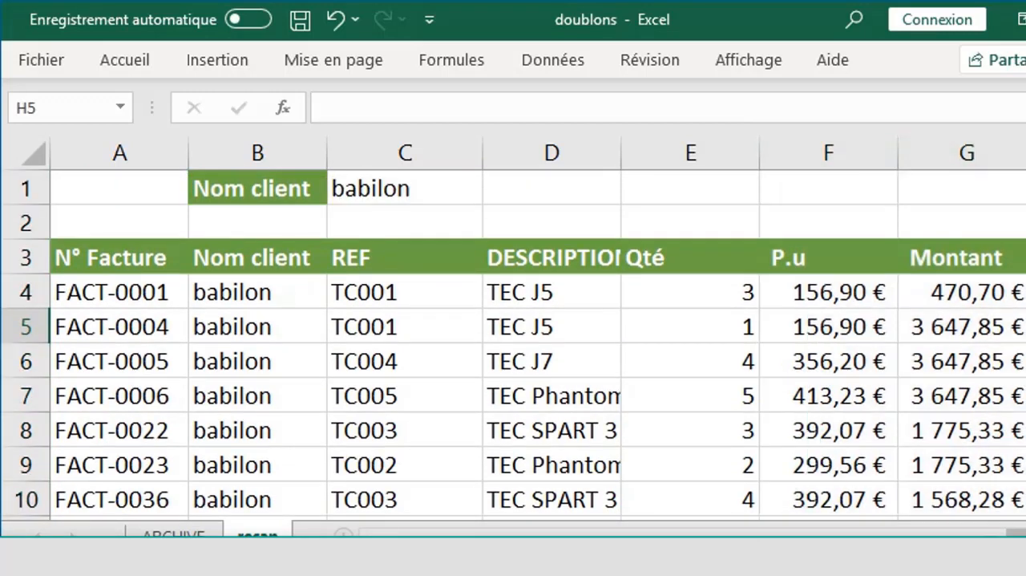